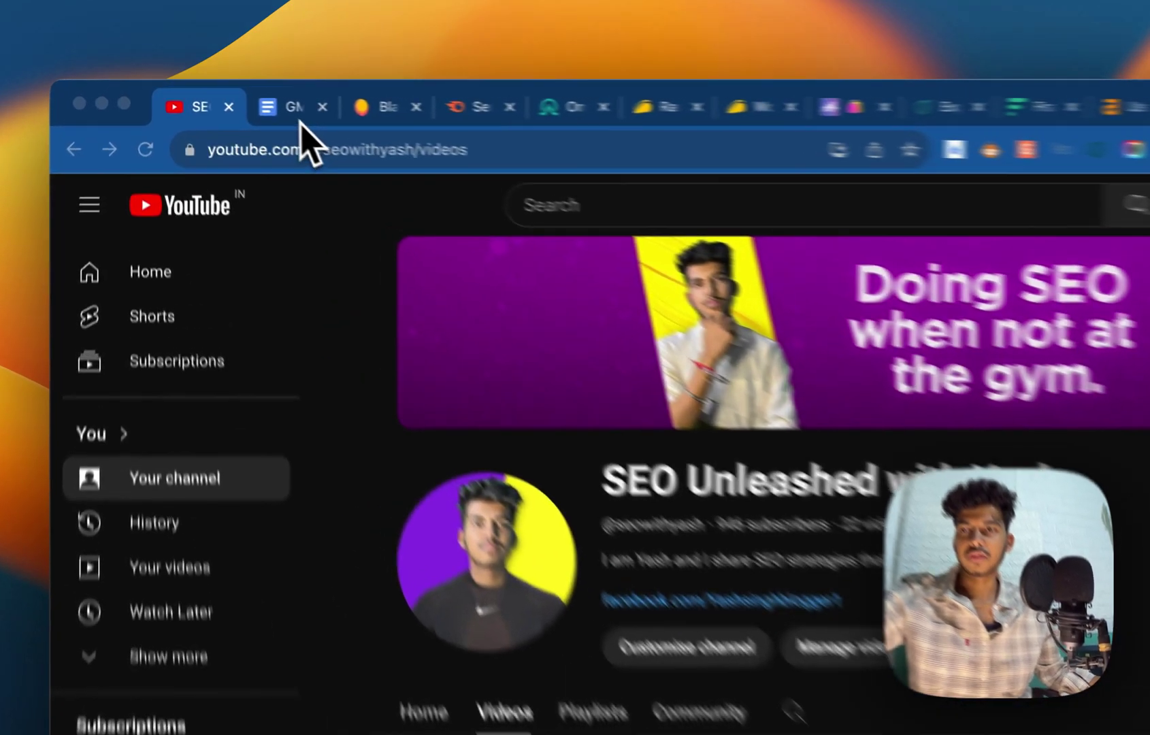
- Switch to the GMB SEO Tutorial doc and highlight 'Keywords' in its on-page SEO checklist
left_click(224, 96)
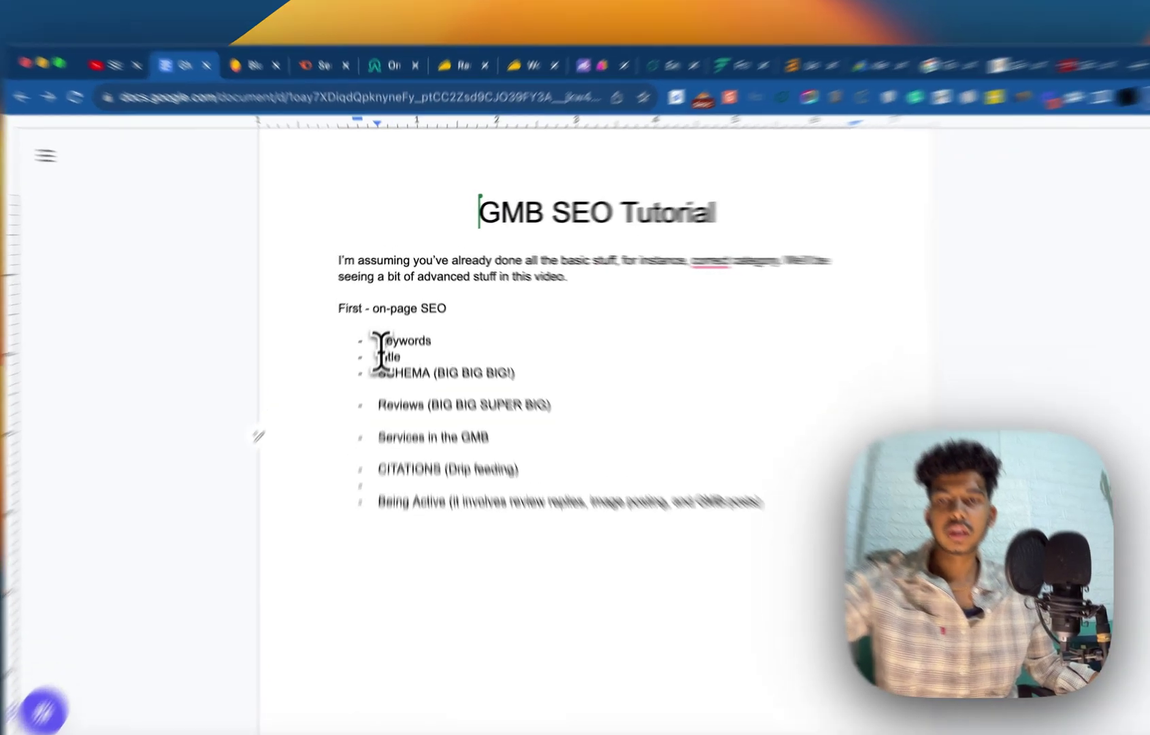
double_click(424, 320)
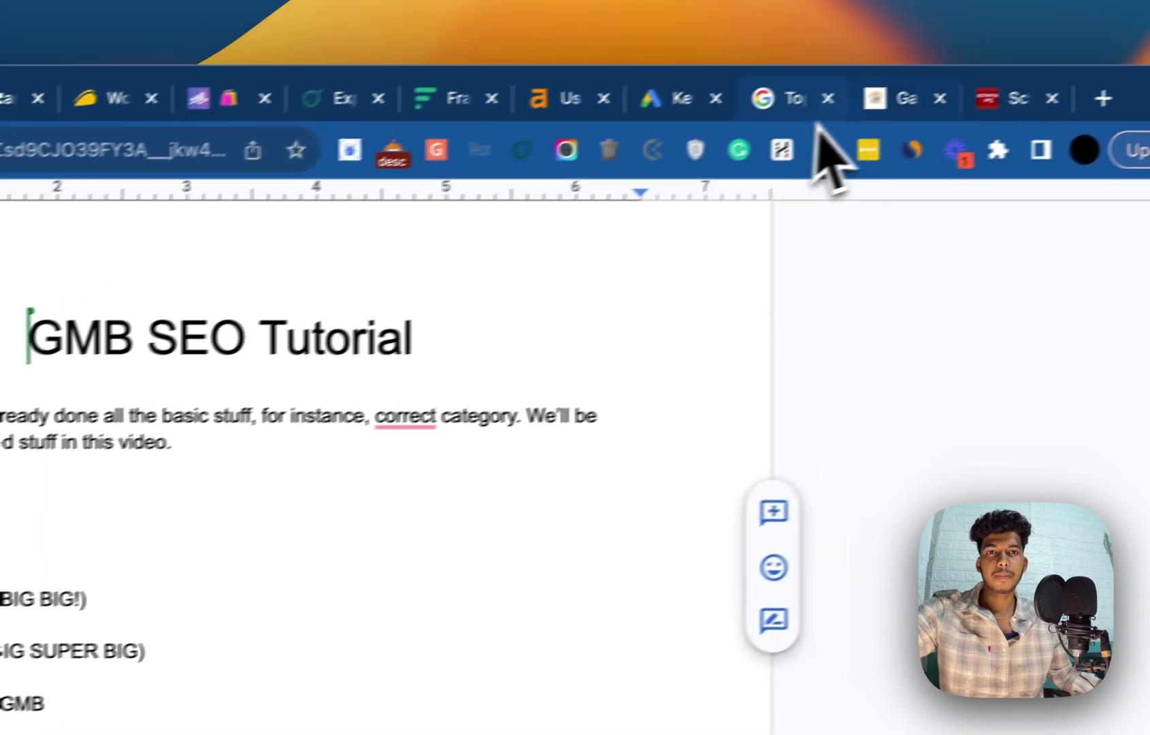
left_click(789, 98)
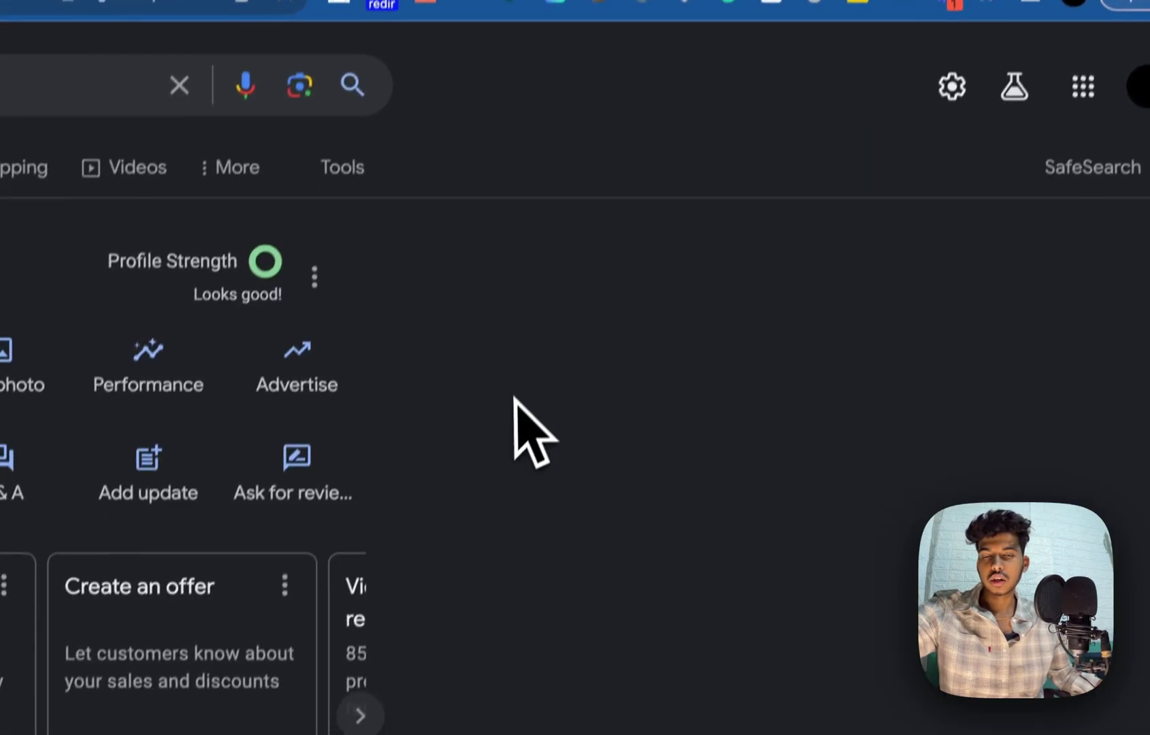
scroll(515, 398, "down", 10)
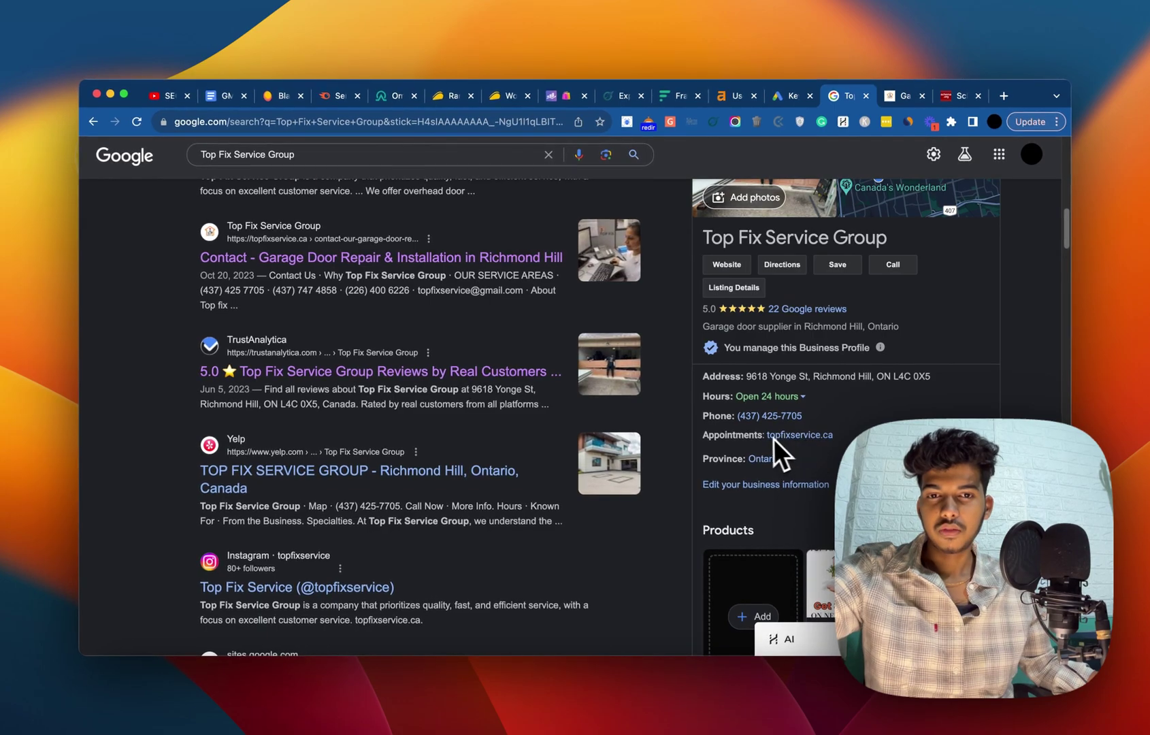
scroll(723, 331, "up", 10)
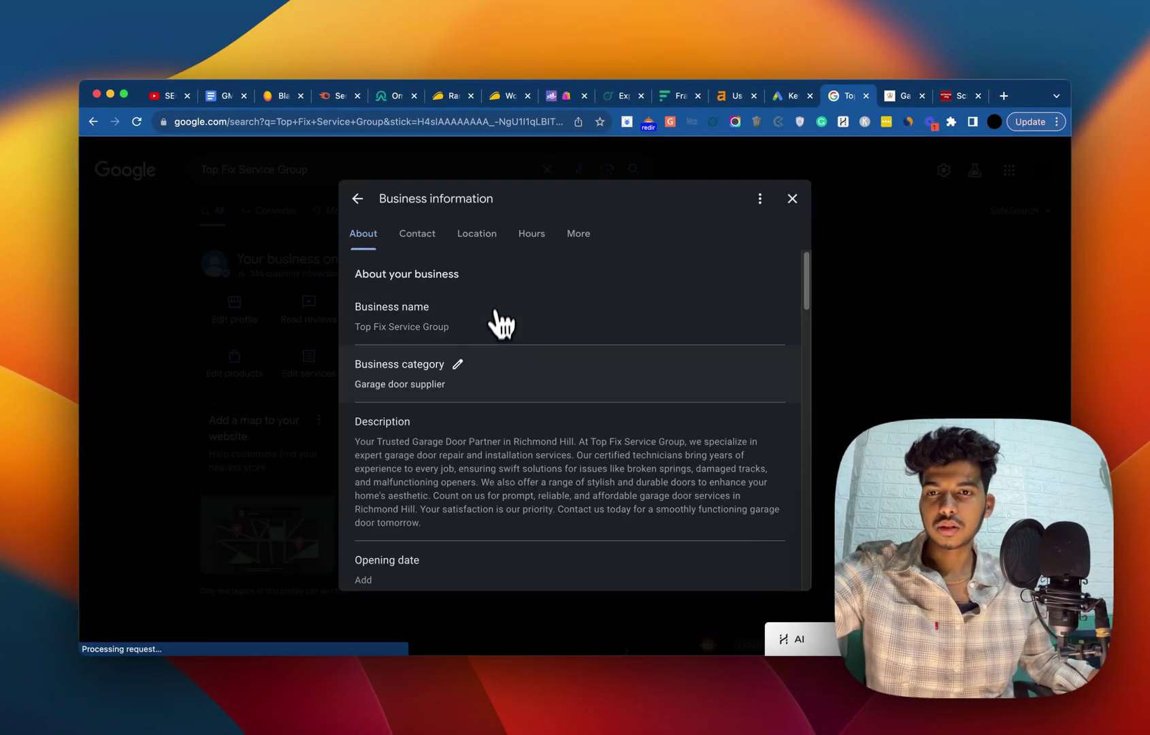
scroll(490, 354, "down", 6)
scroll(479, 313, "up", 2)
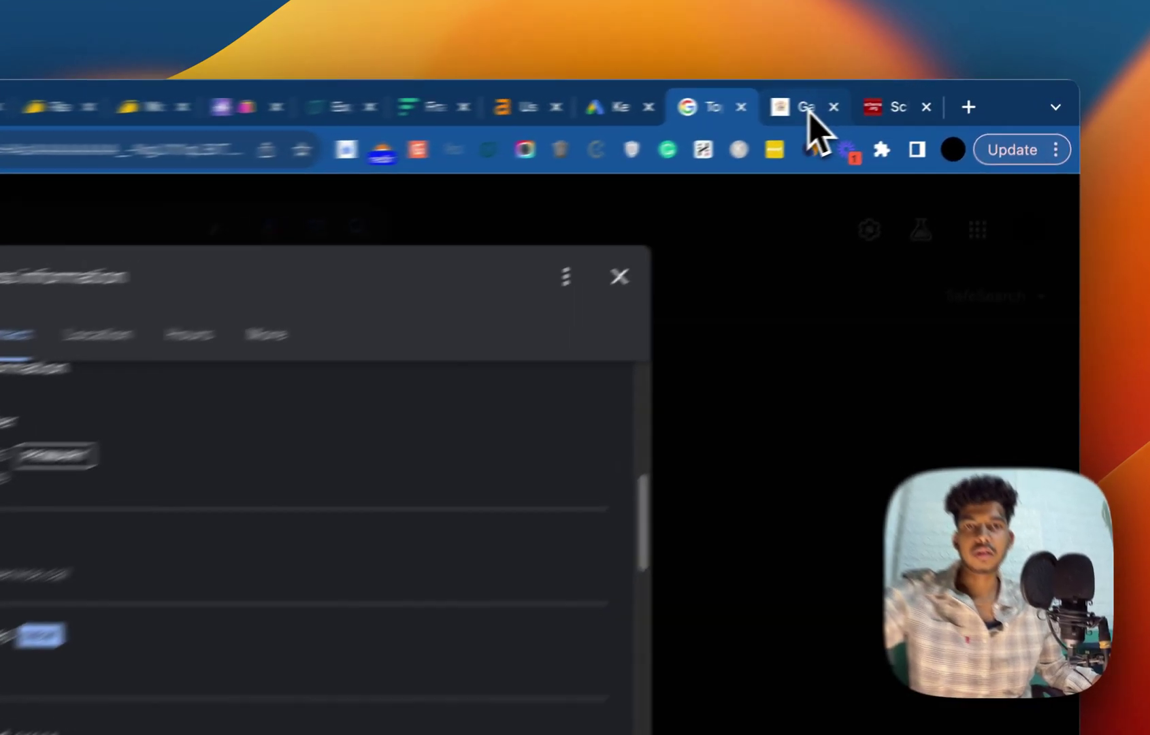
- Go to the topfixservice.ca homepage and open the SEO Minion extension's tool list
left_click(912, 96)
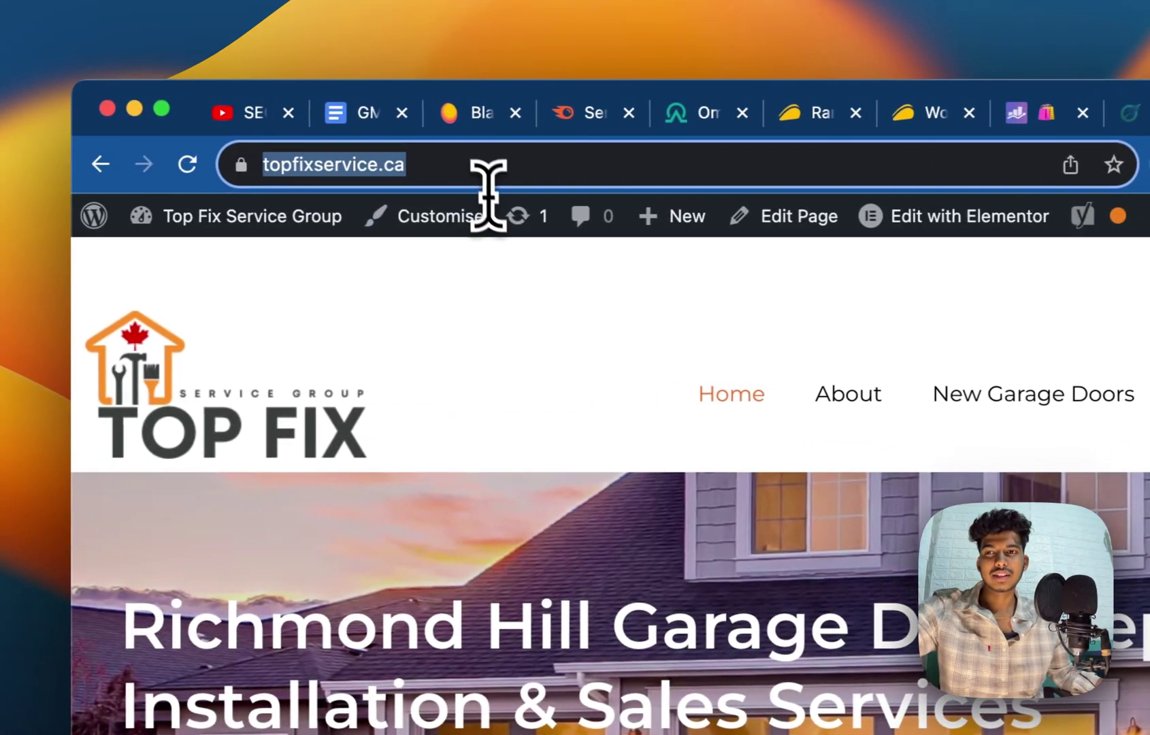
left_click(469, 338)
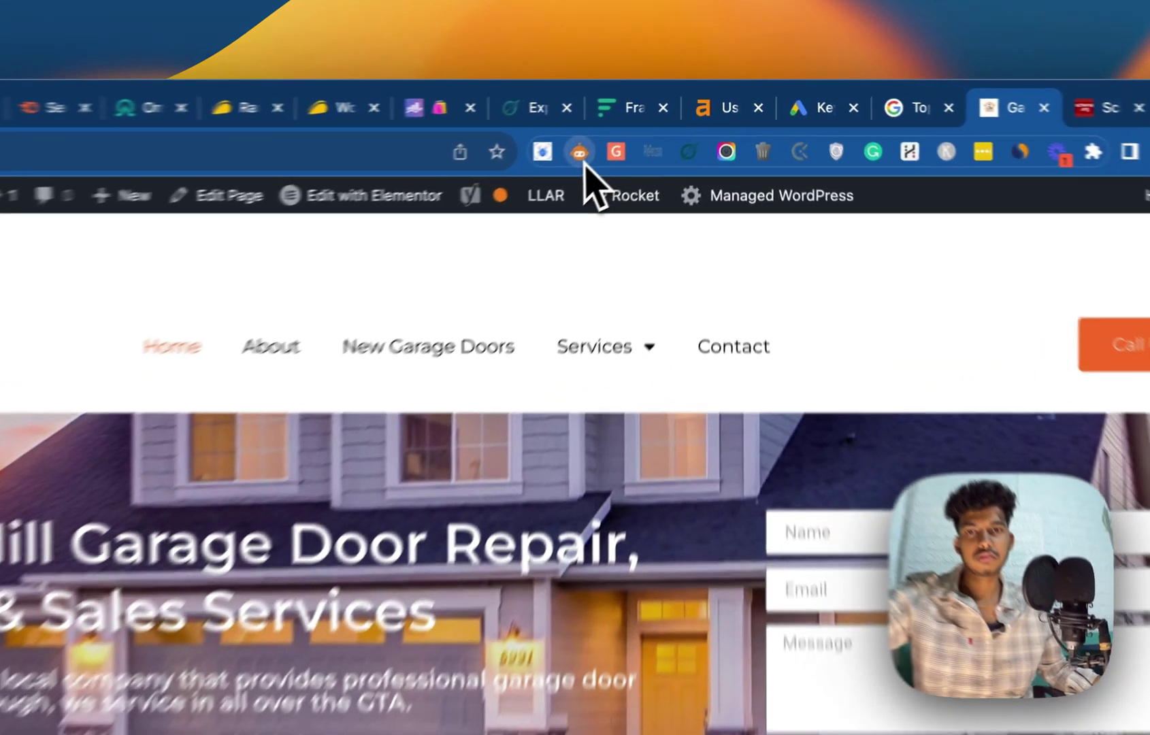
left_click(648, 123)
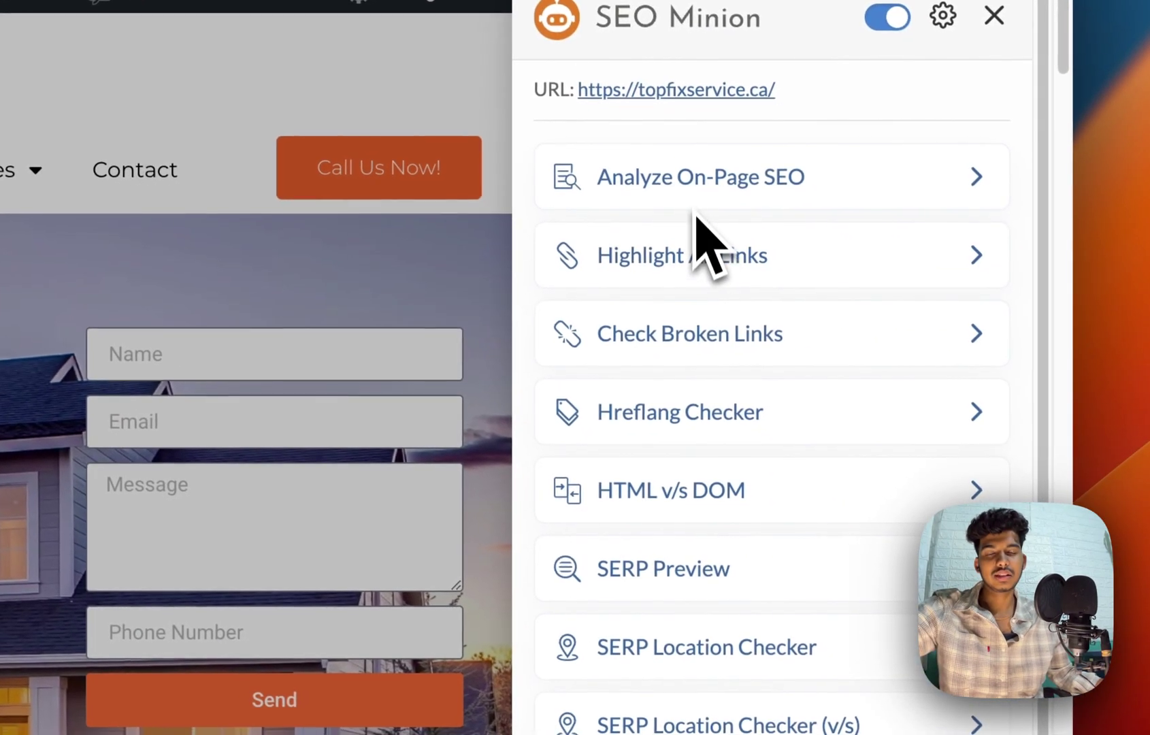
- Run SEO Minion's on-page analysis and highlight 'Richmond Hill Garage Door Repair' in the H1
left_click(690, 199)
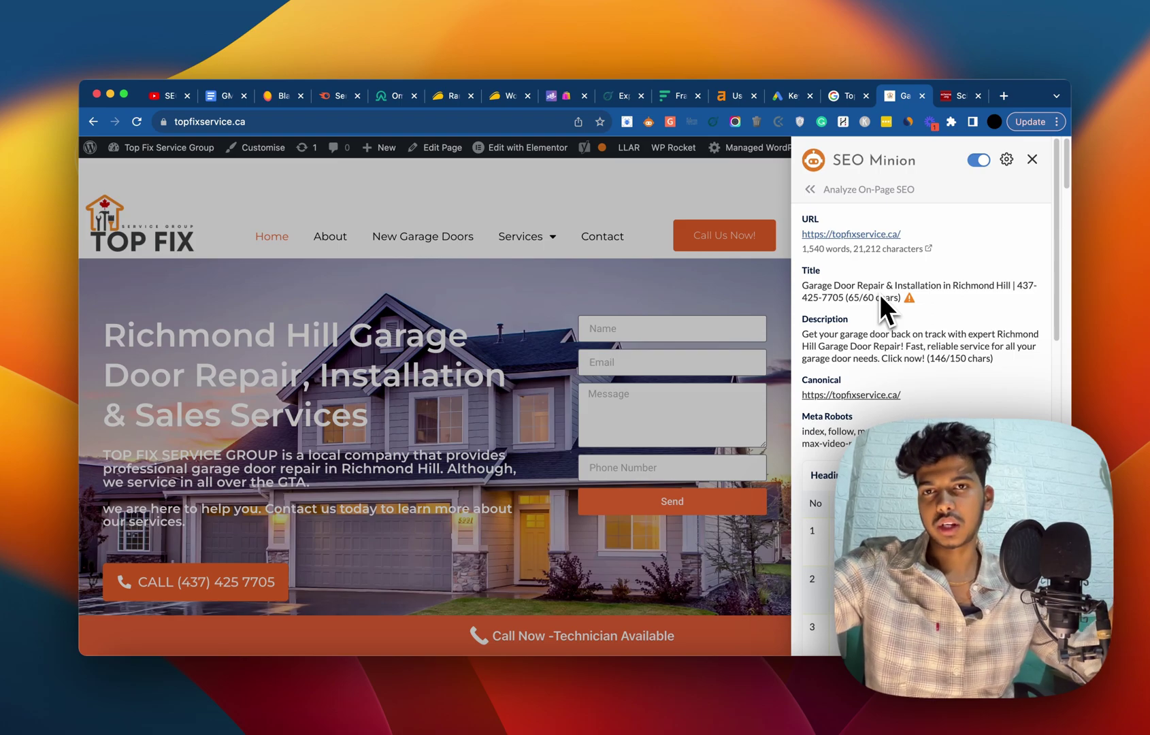
scroll(867, 289, "down", 10)
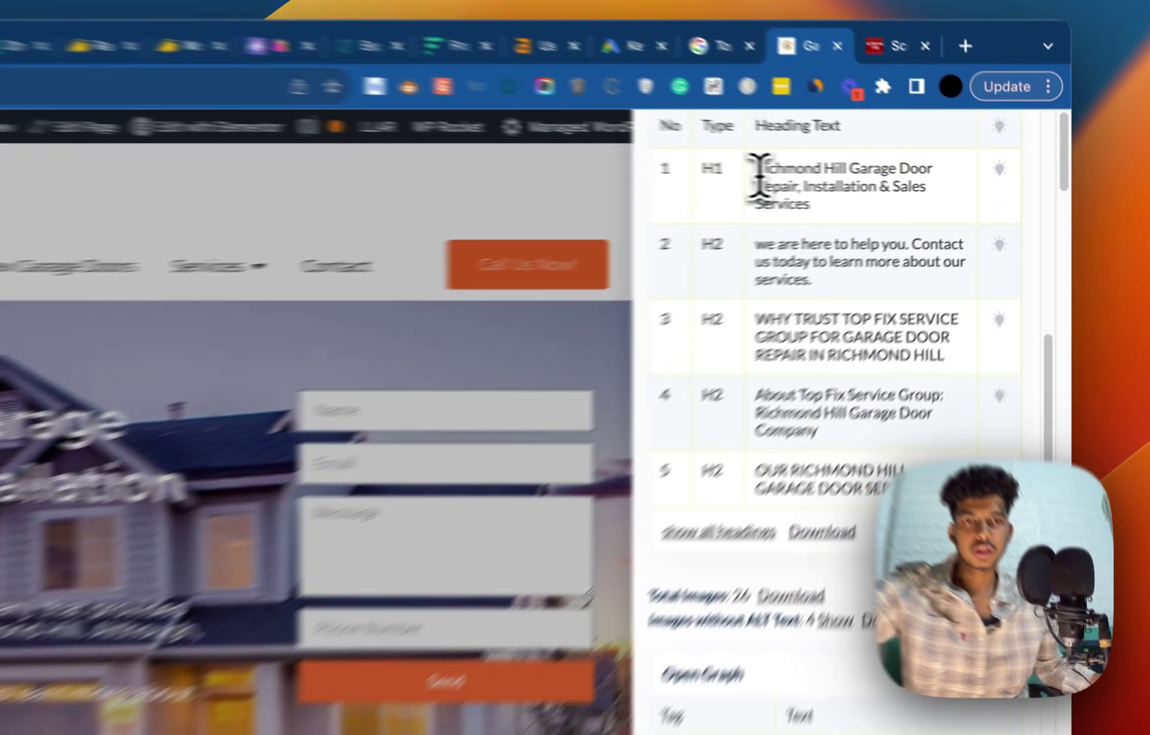
left_click_drag(870, 174, 894, 185)
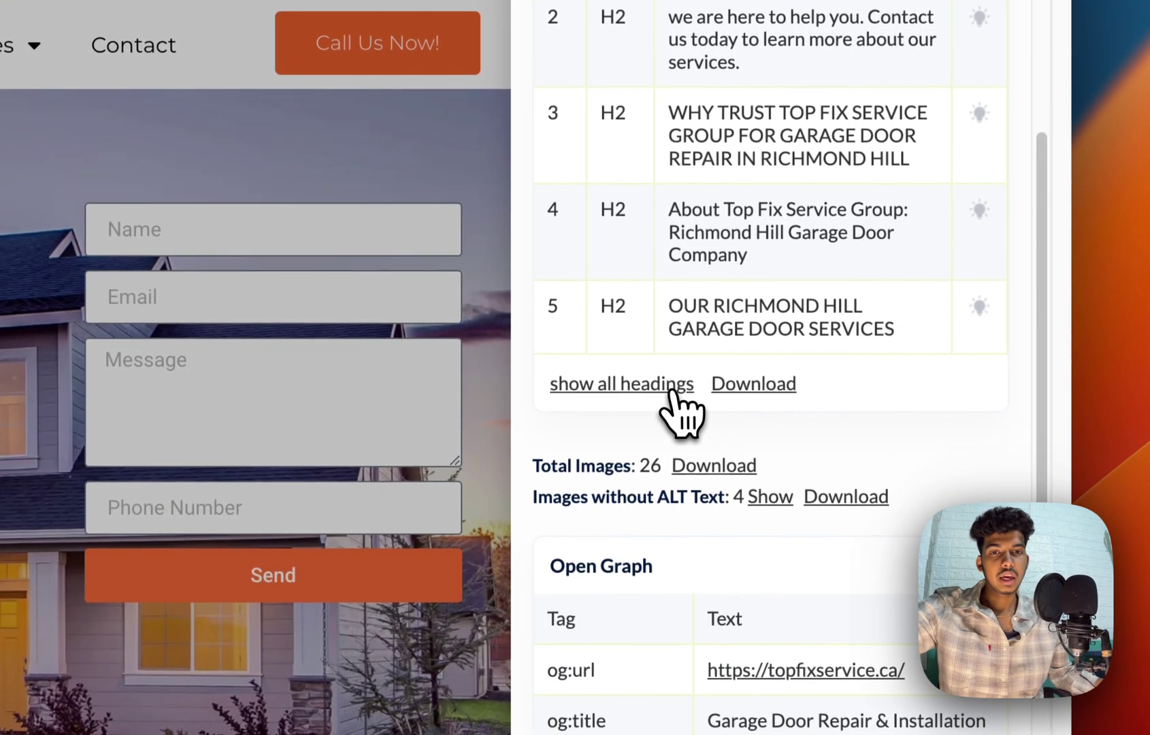
- Show all 30 headings, highlight the third heading, review the list, and close the panel
left_click(636, 627)
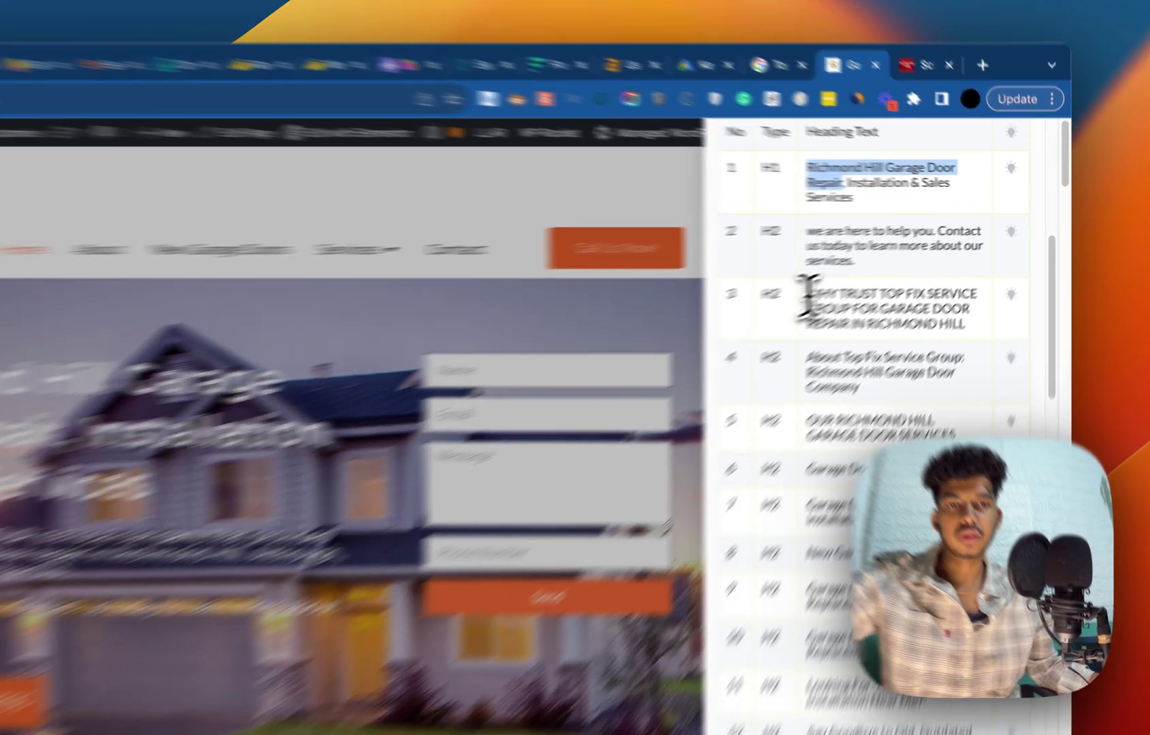
left_click_drag(869, 270, 956, 289)
left_click_drag(844, 381, 907, 385)
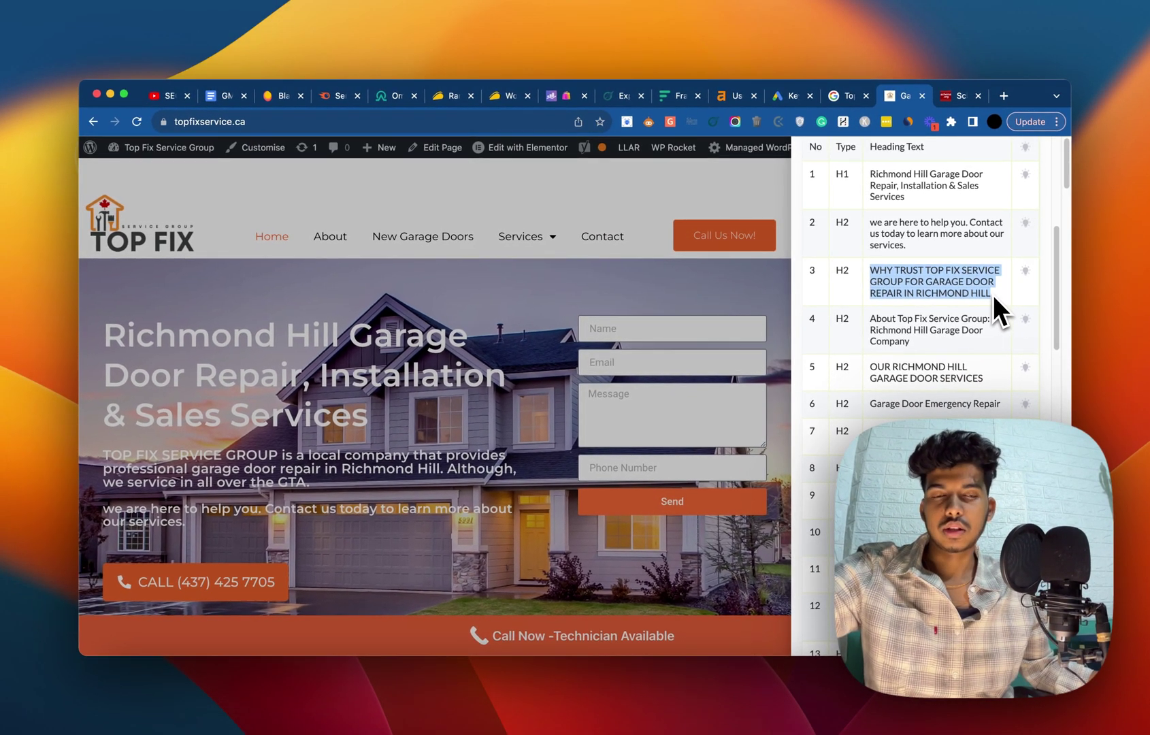
scroll(962, 291, "down", 2)
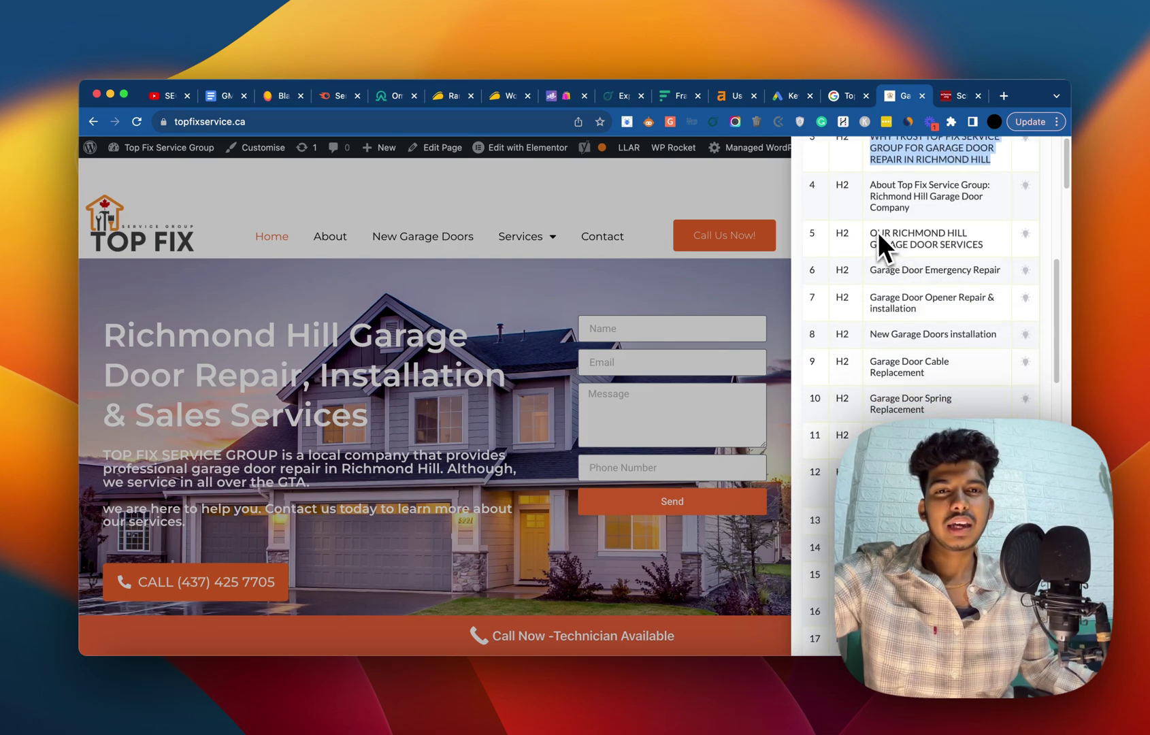
scroll(876, 232, "down", 1)
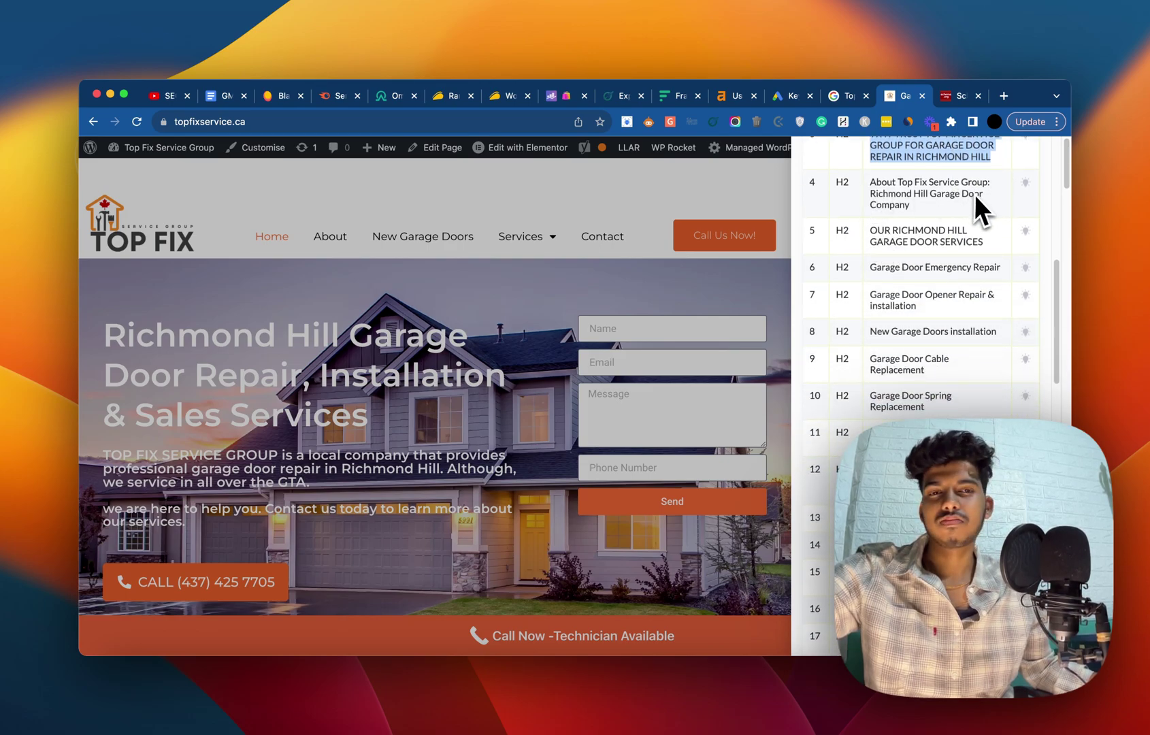
scroll(975, 195, "down", 2)
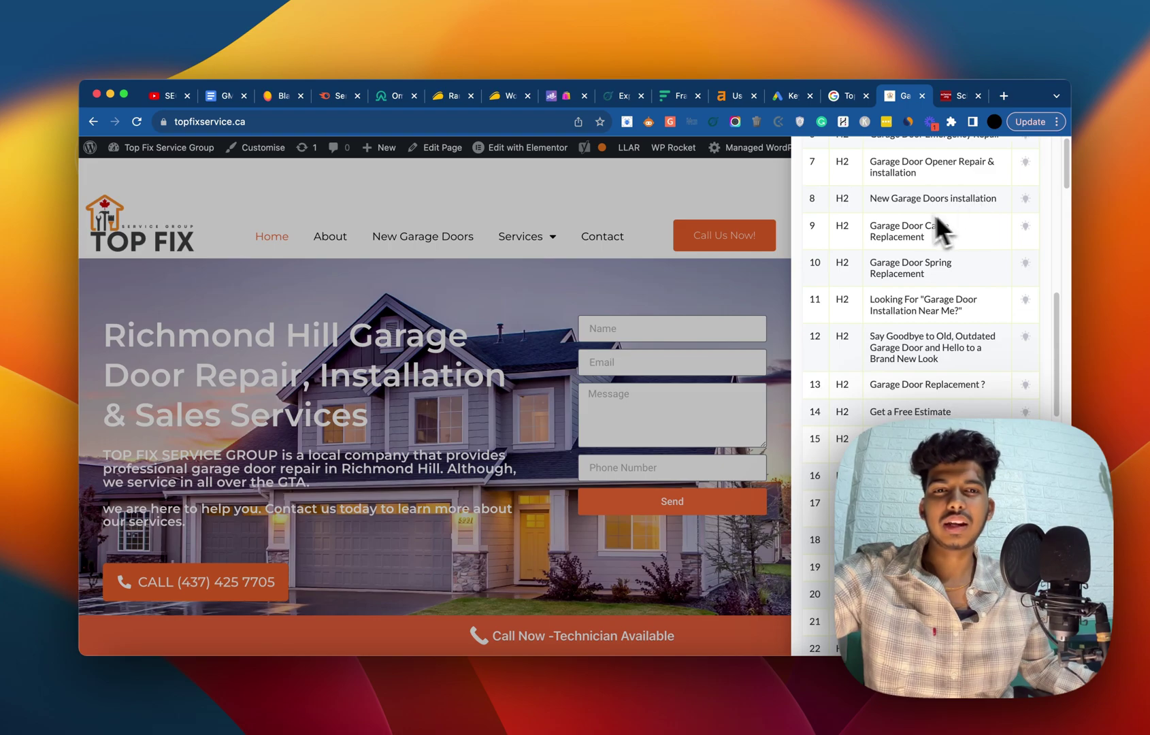
scroll(898, 225, "down", 8)
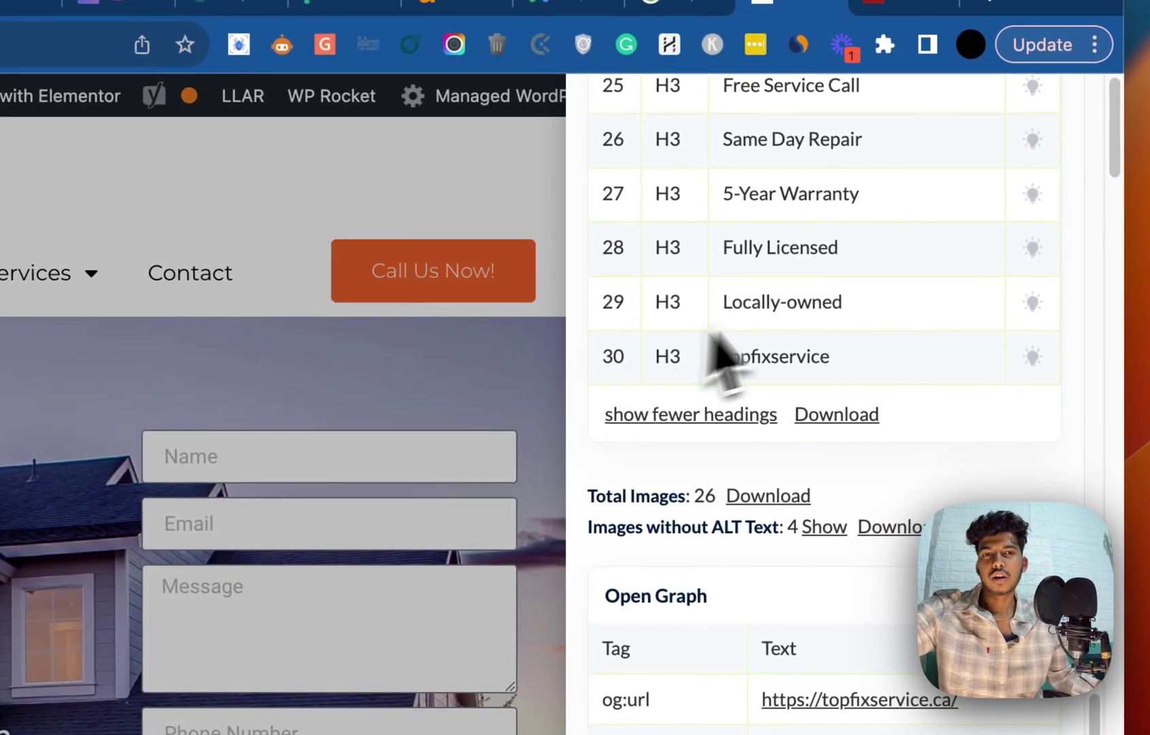
scroll(908, 257, "up", 8)
scroll(816, 334, "up", 10)
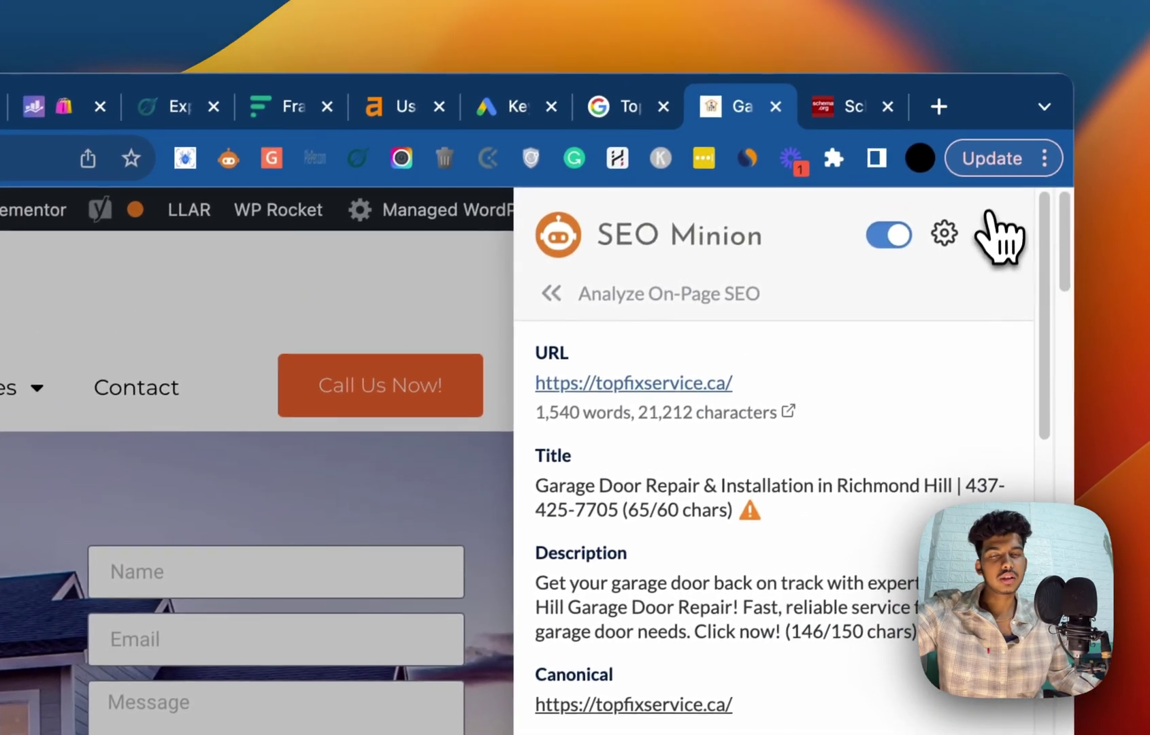
left_click(1045, 116)
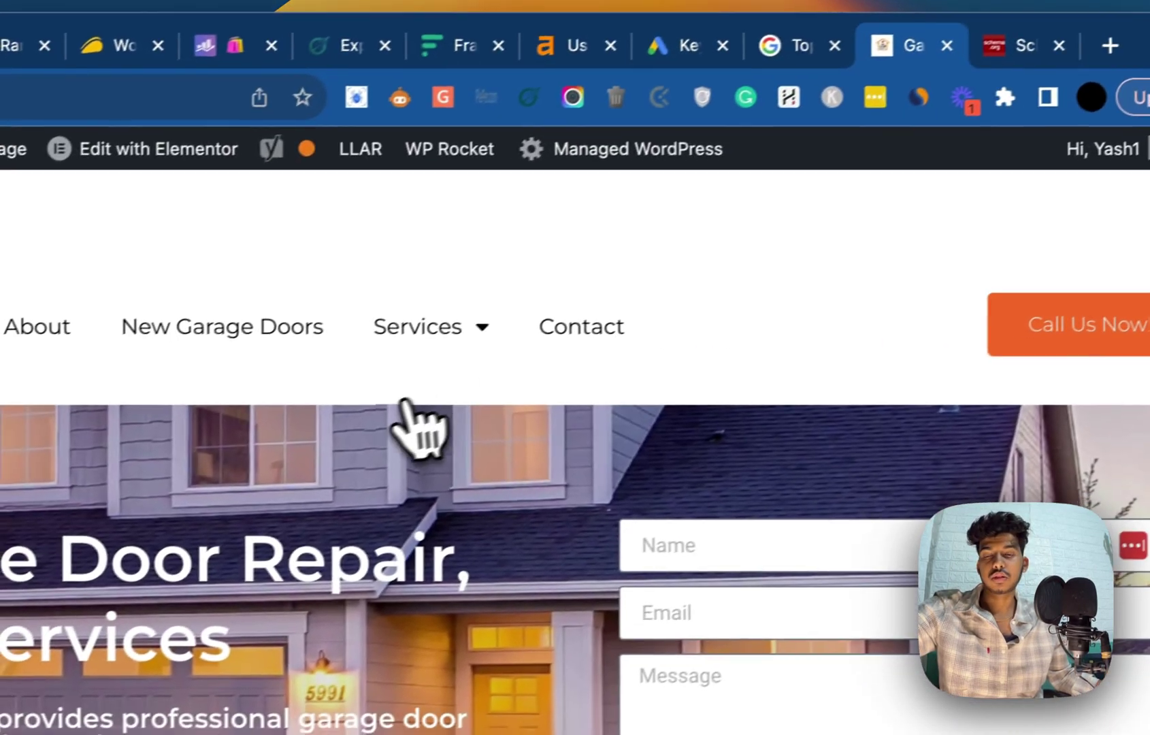
- Highlight 'garage door repair in Richmond Hill' in the hero and 'Why trust' paragraph, then return to the tutorial doc
scroll(214, 496, "down", 10)
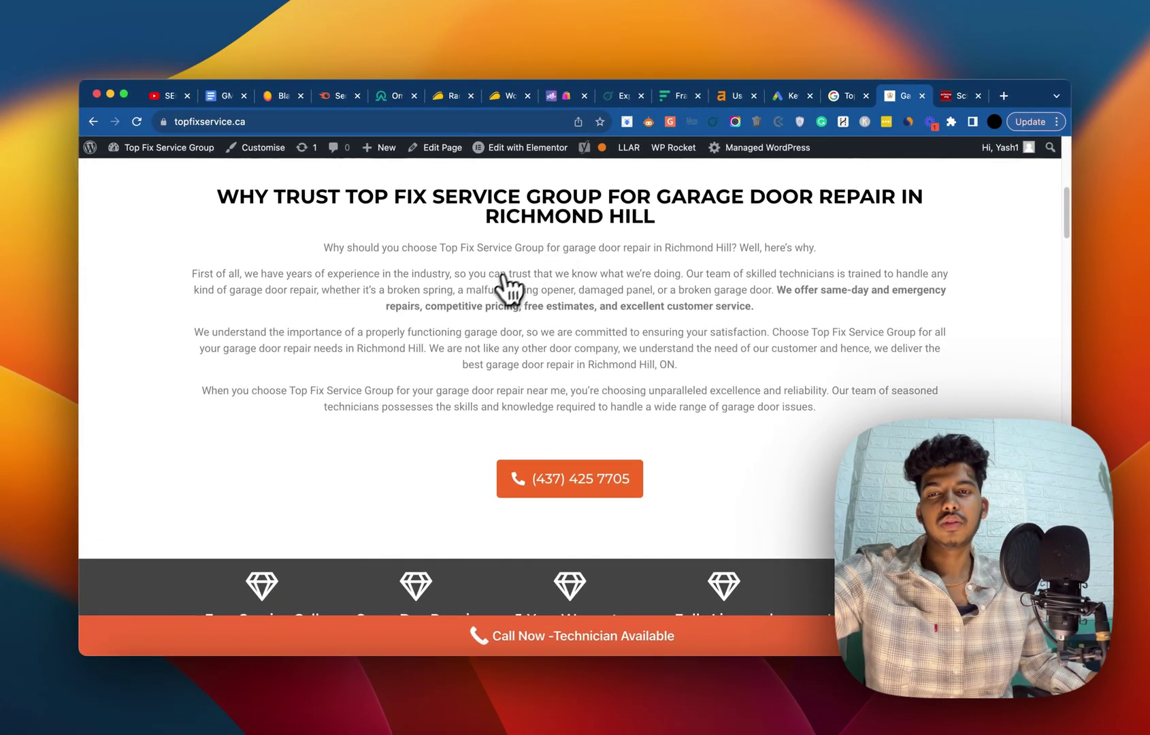
scroll(449, 326, "up", 15)
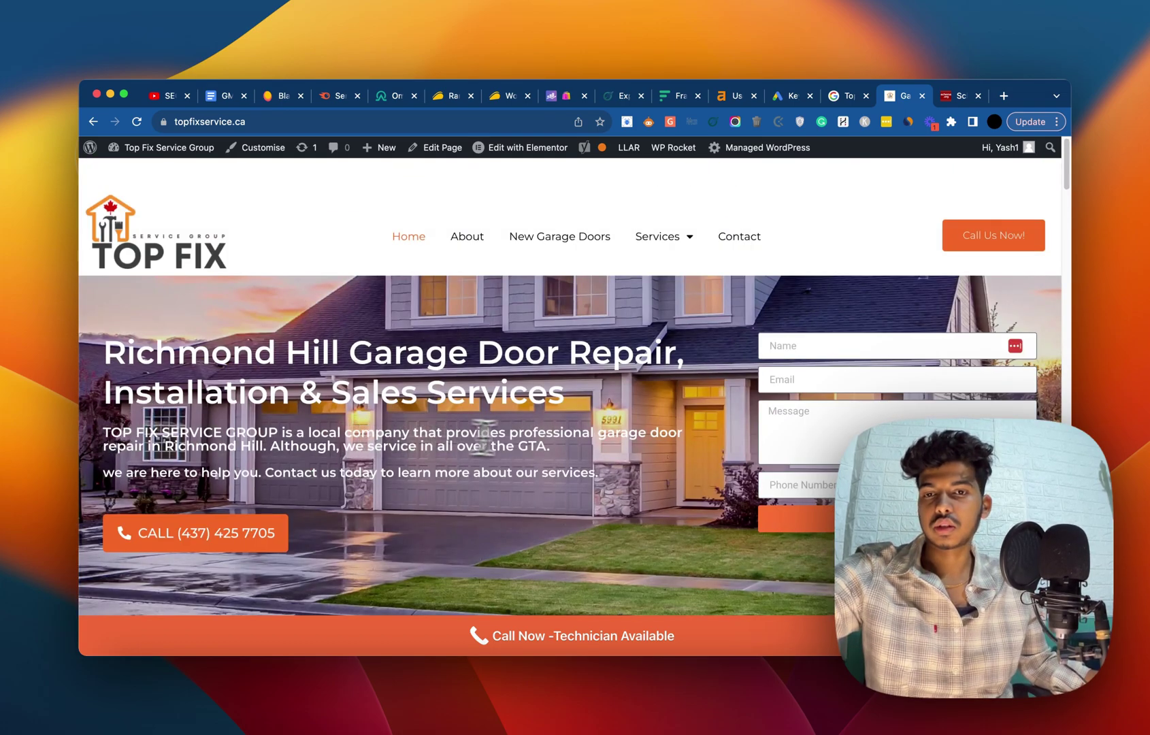
left_click_drag(505, 433, 551, 446)
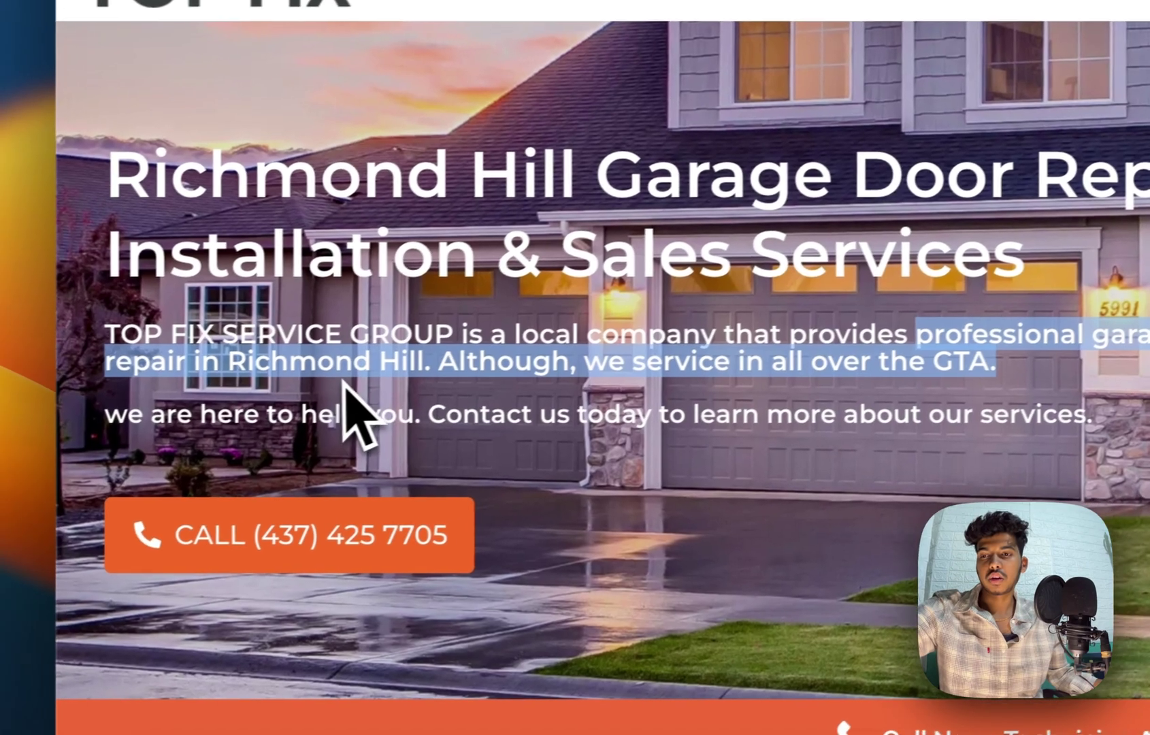
left_click_drag(343, 381, 423, 362)
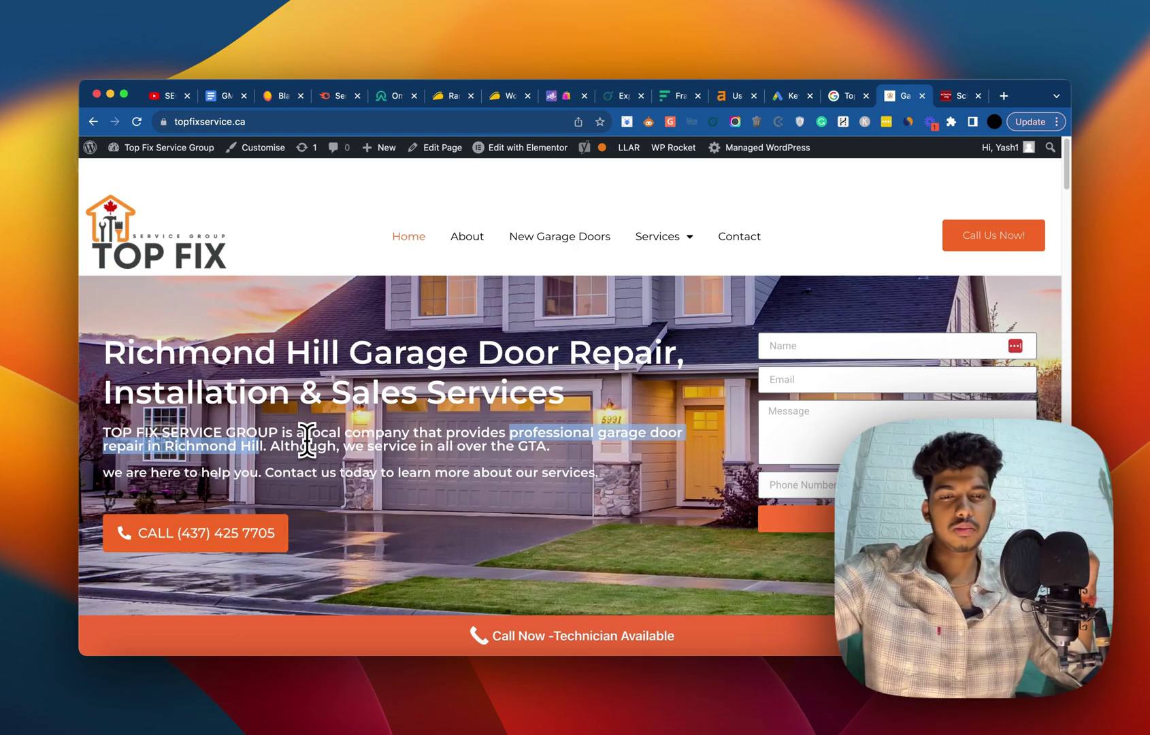
scroll(320, 441, "down", 5)
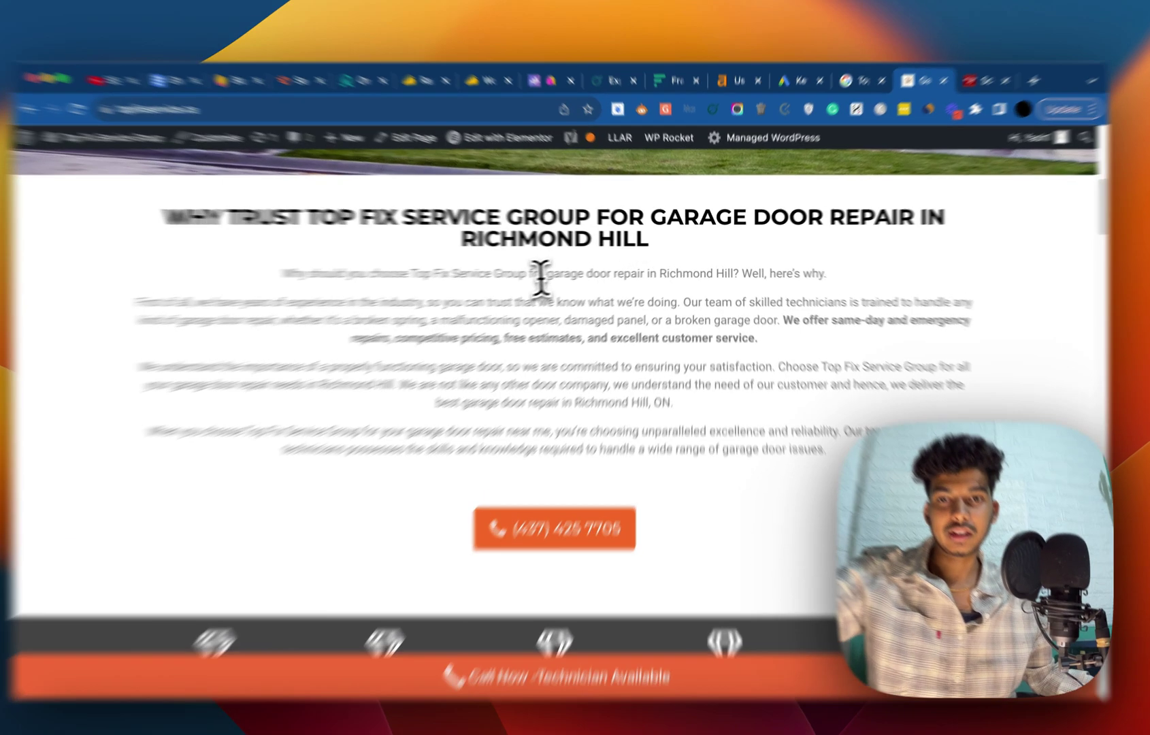
left_click_drag(562, 270, 734, 279)
scroll(534, 467, "down", 10)
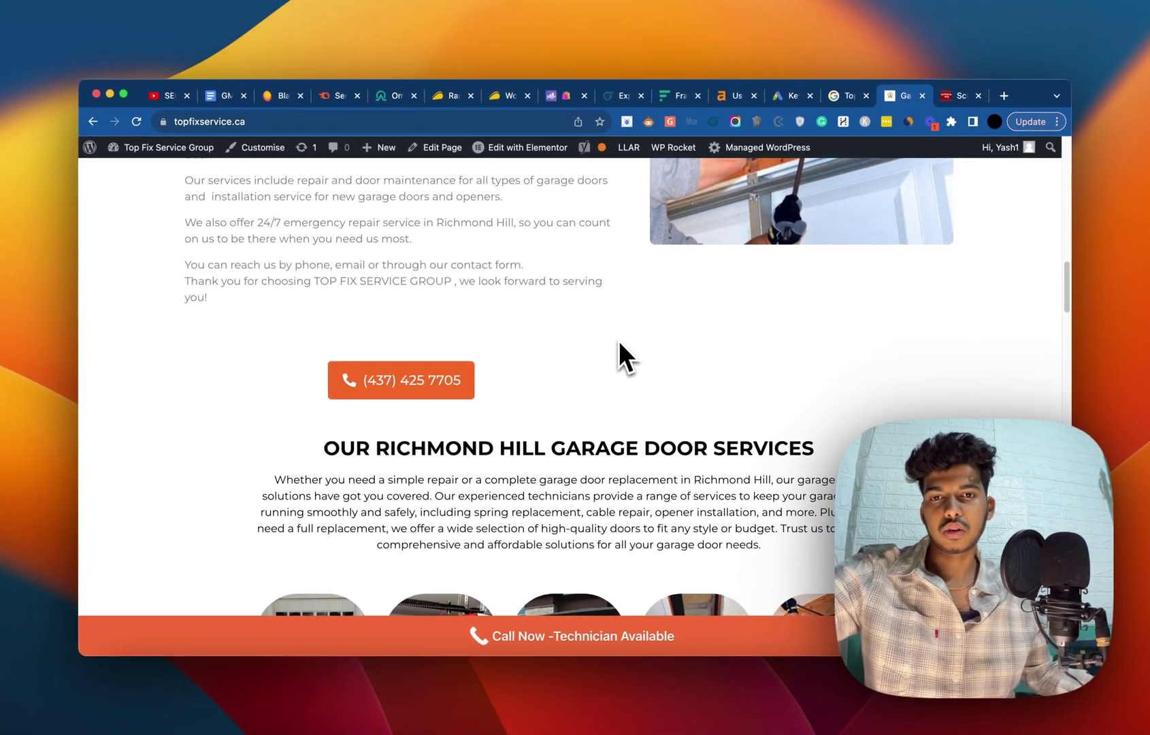
scroll(619, 350, "down", 5)
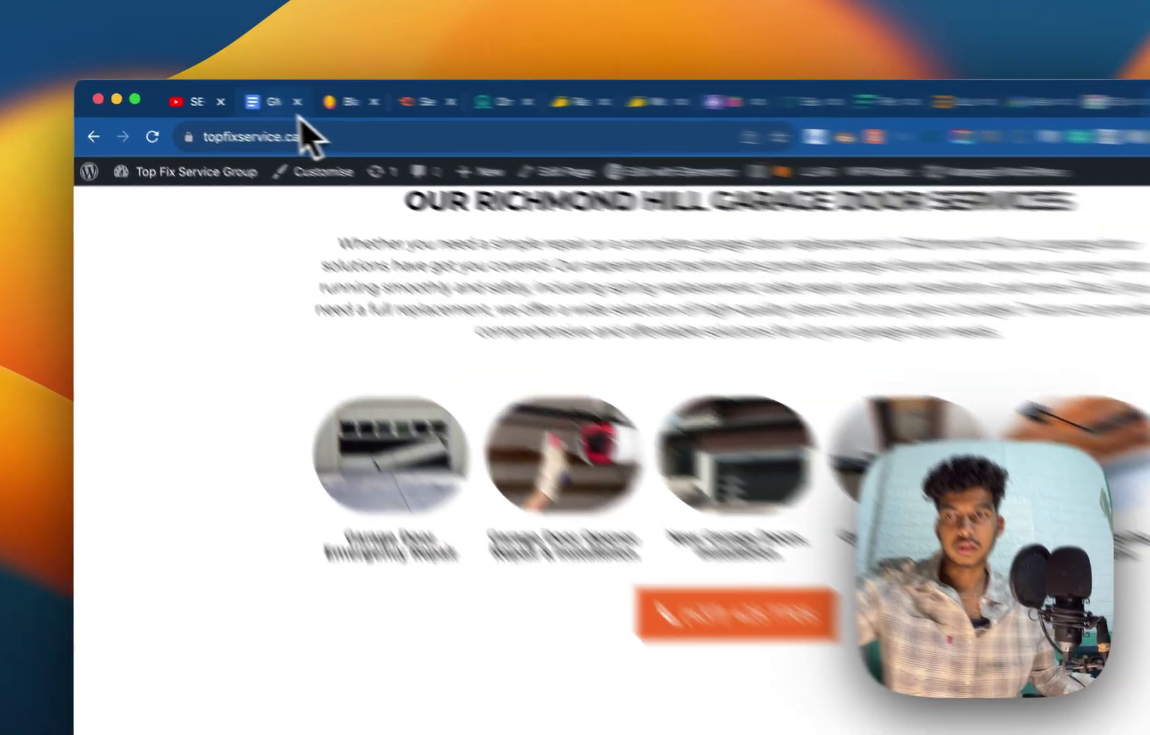
left_click(226, 96)
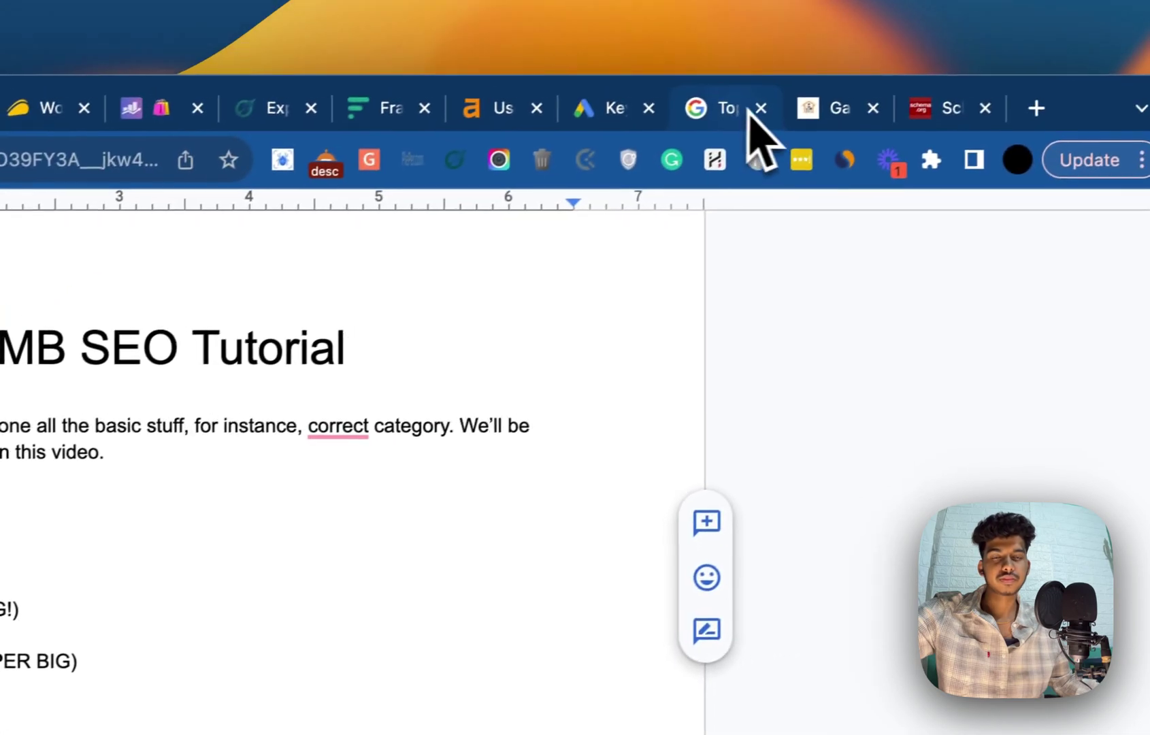
- Return to the topfixservice.ca homepage hero showing the Richmond Hill Garage Door Repair headline
left_click(748, 105)
left_click(827, 109)
scroll(578, 408, "down", 10)
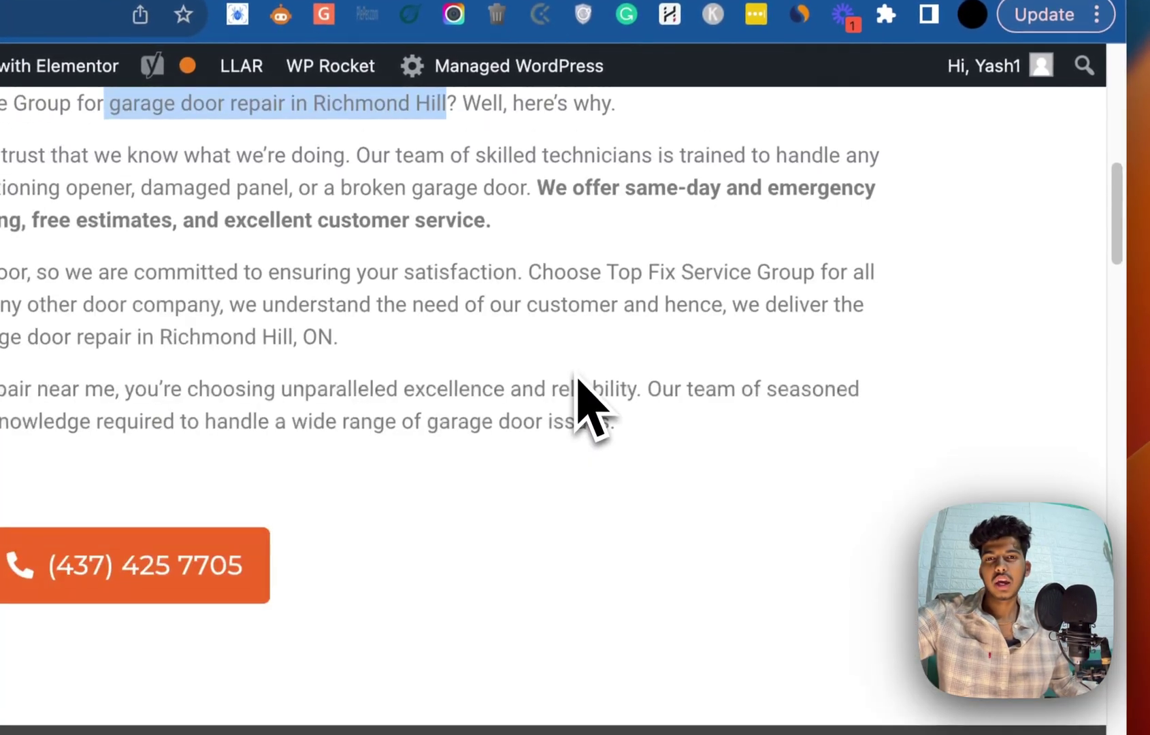
scroll(577, 388, "up", 10)
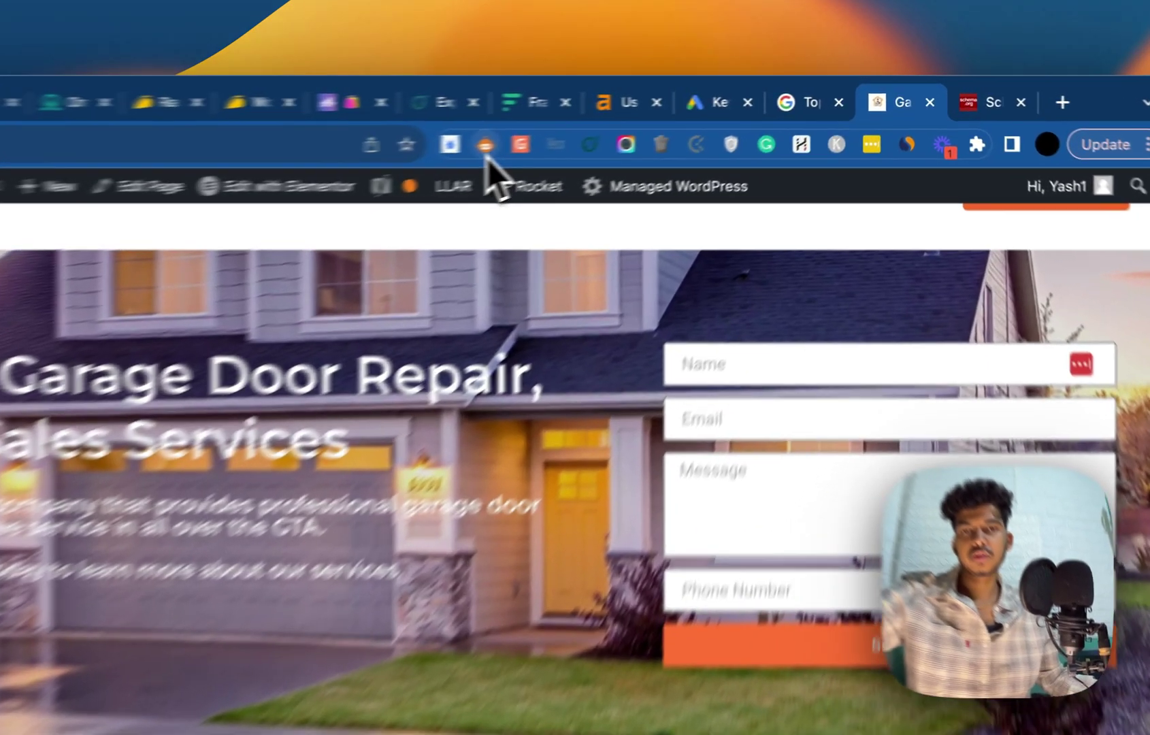
- Reopen SEO Minion's on-page analysis for the homepage, scroll through it, and close it
left_click(648, 122)
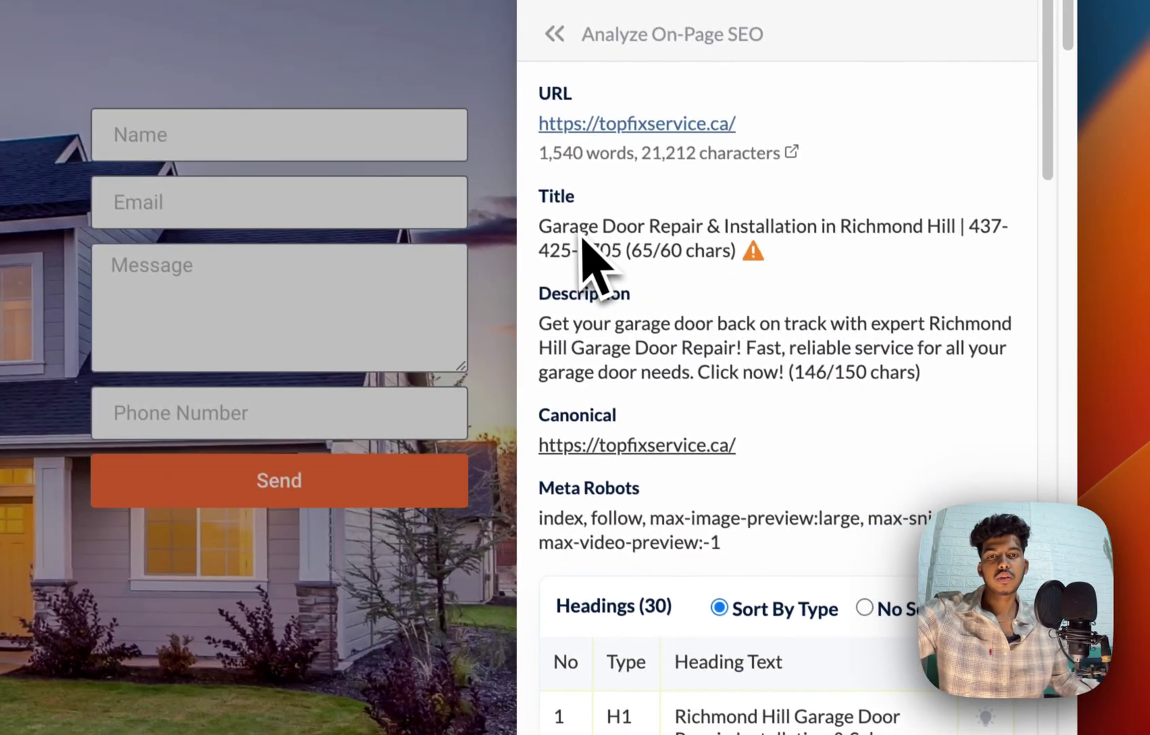
scroll(660, 553, "down", 3)
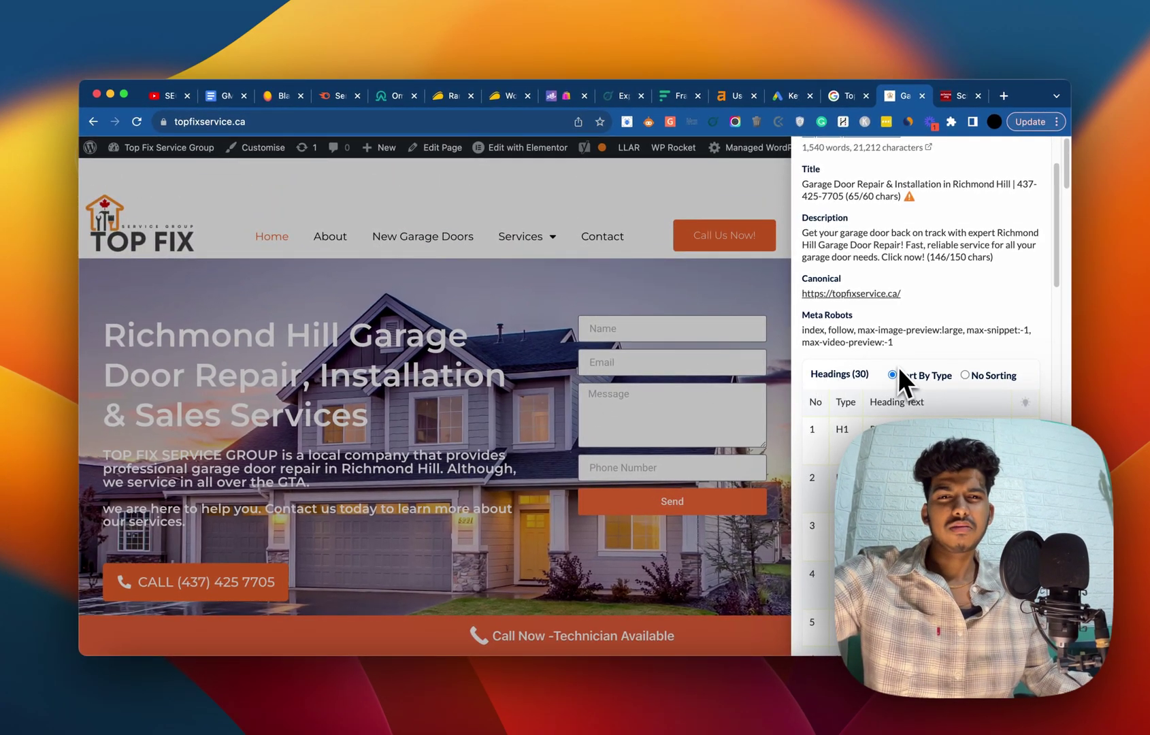
scroll(913, 333, "up", 2)
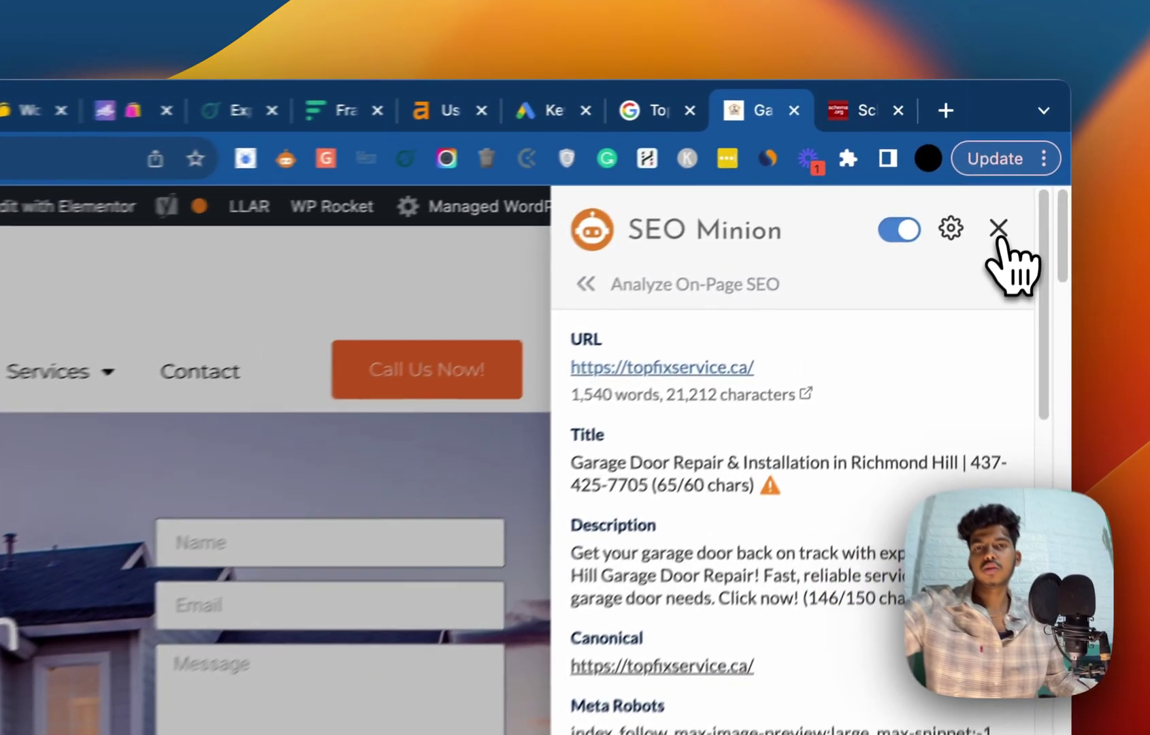
left_click(998, 228)
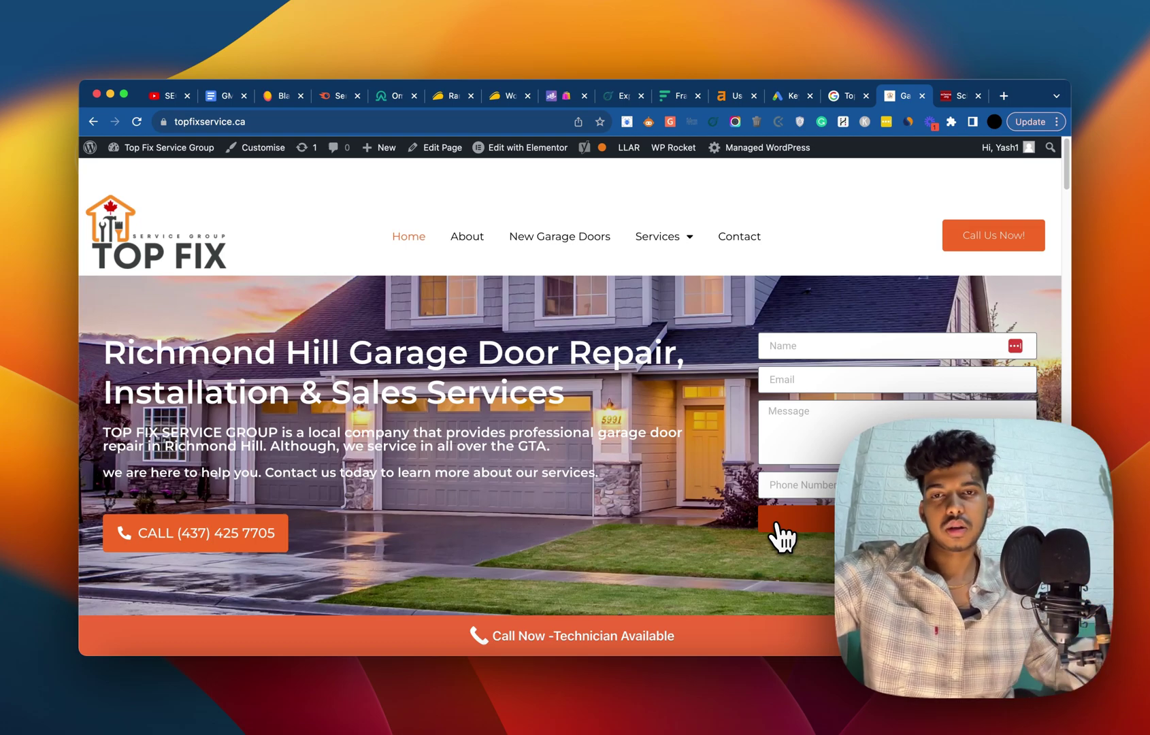
- Visit the Garage Door Emergency Repair service page, return home, then switch to the tutorial doc
scroll(776, 534, "down", 10)
scroll(674, 500, "down", 10)
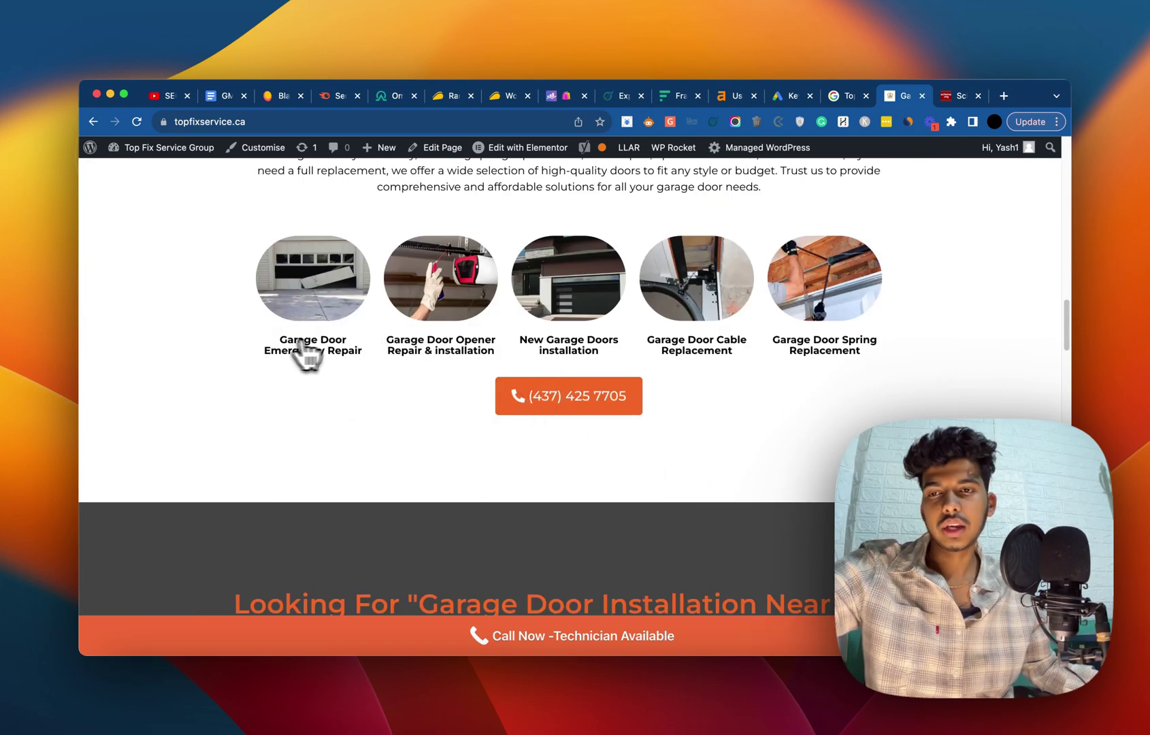
left_click(317, 331)
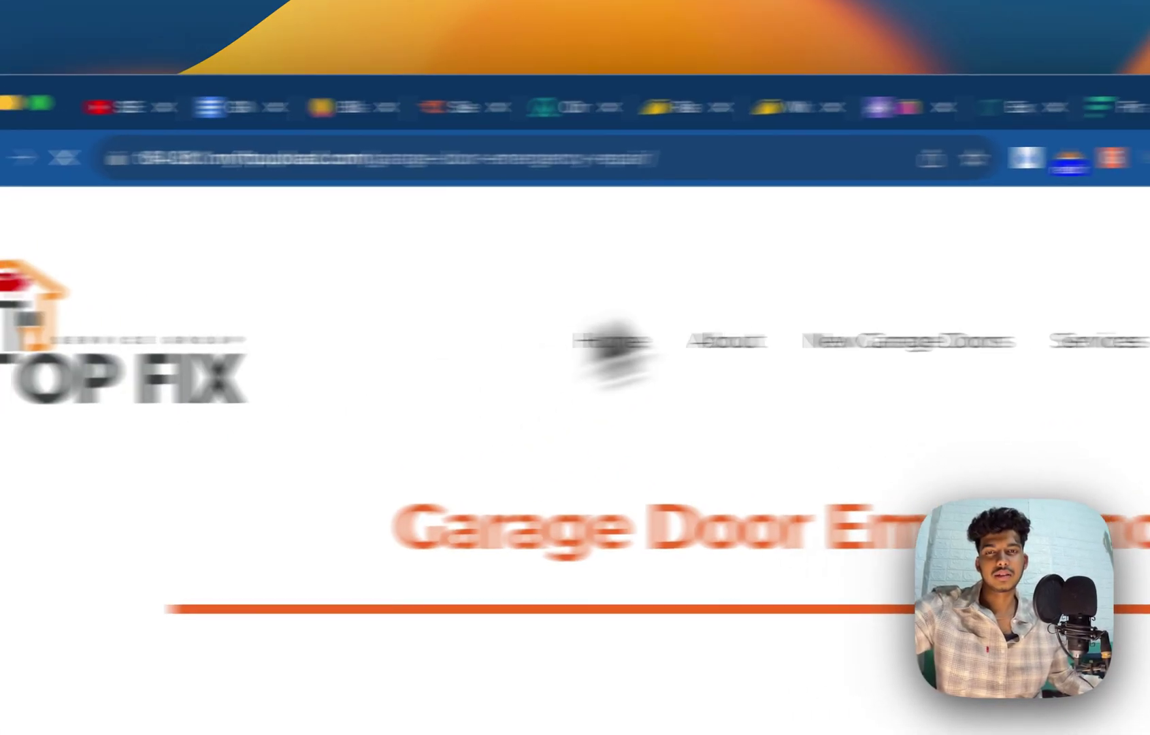
left_click(720, 136)
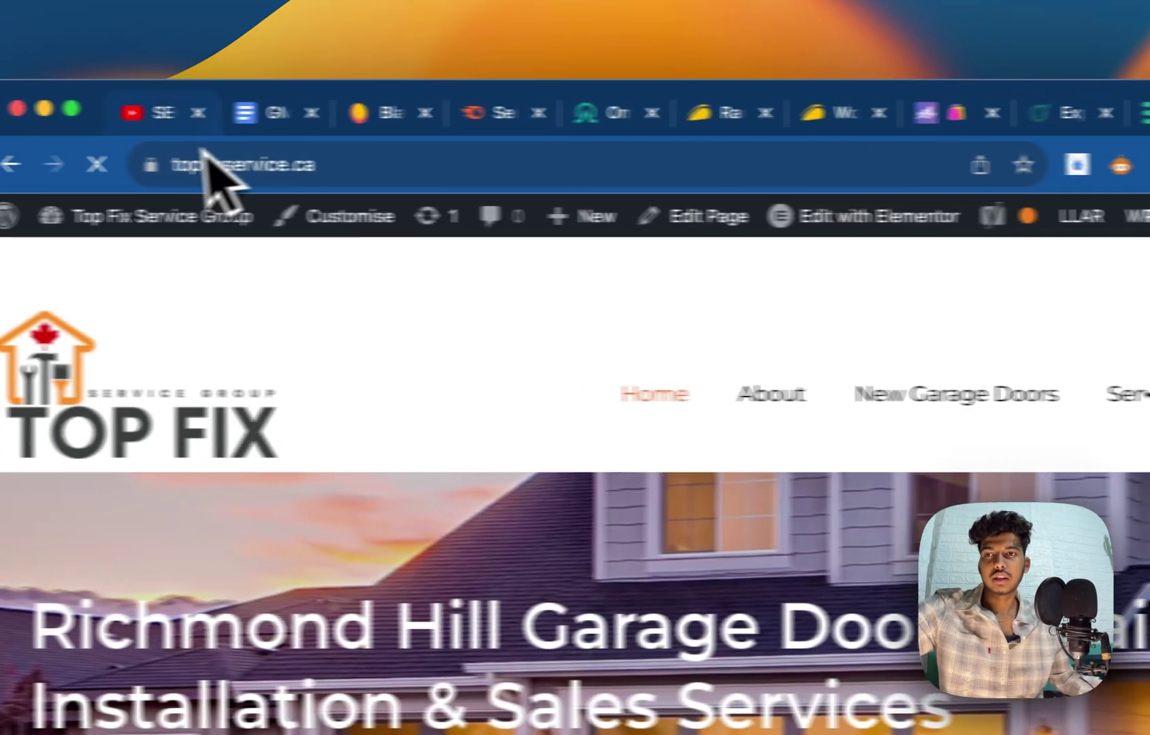
left_click(262, 112)
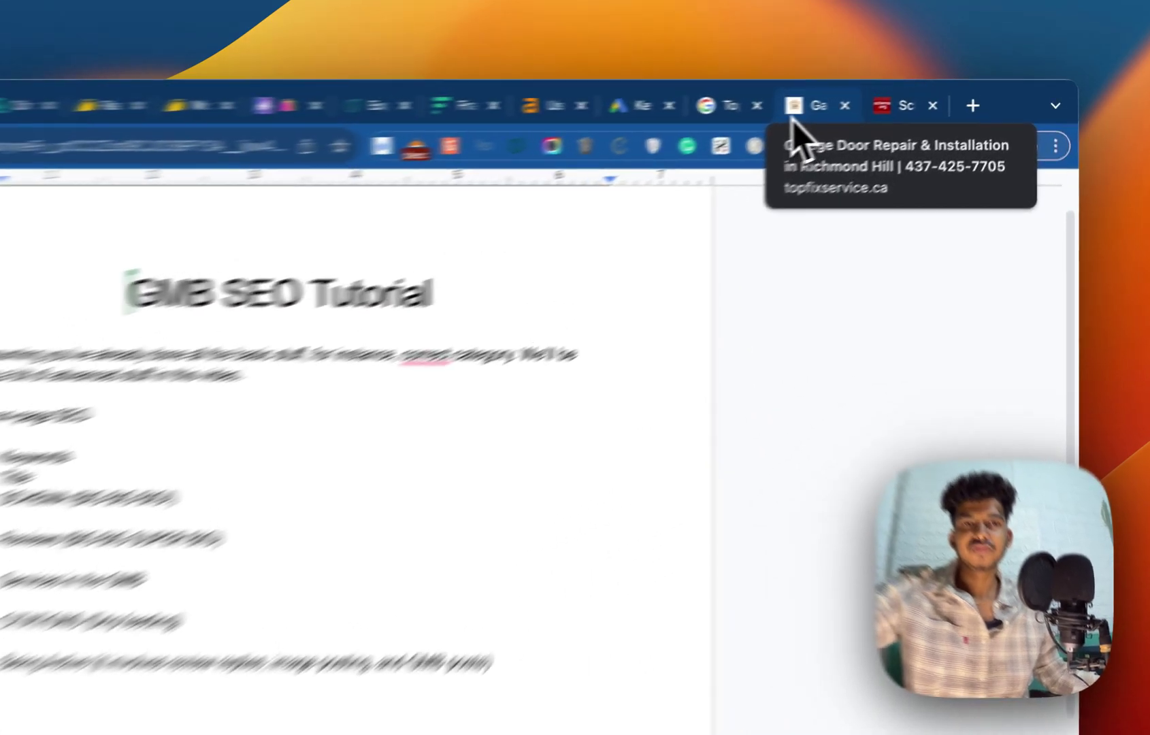
- Inspect topfixservice.ca's WebPage / LocalBusiness schema in the validator: 0 errors, 0 warnings
left_click(887, 102)
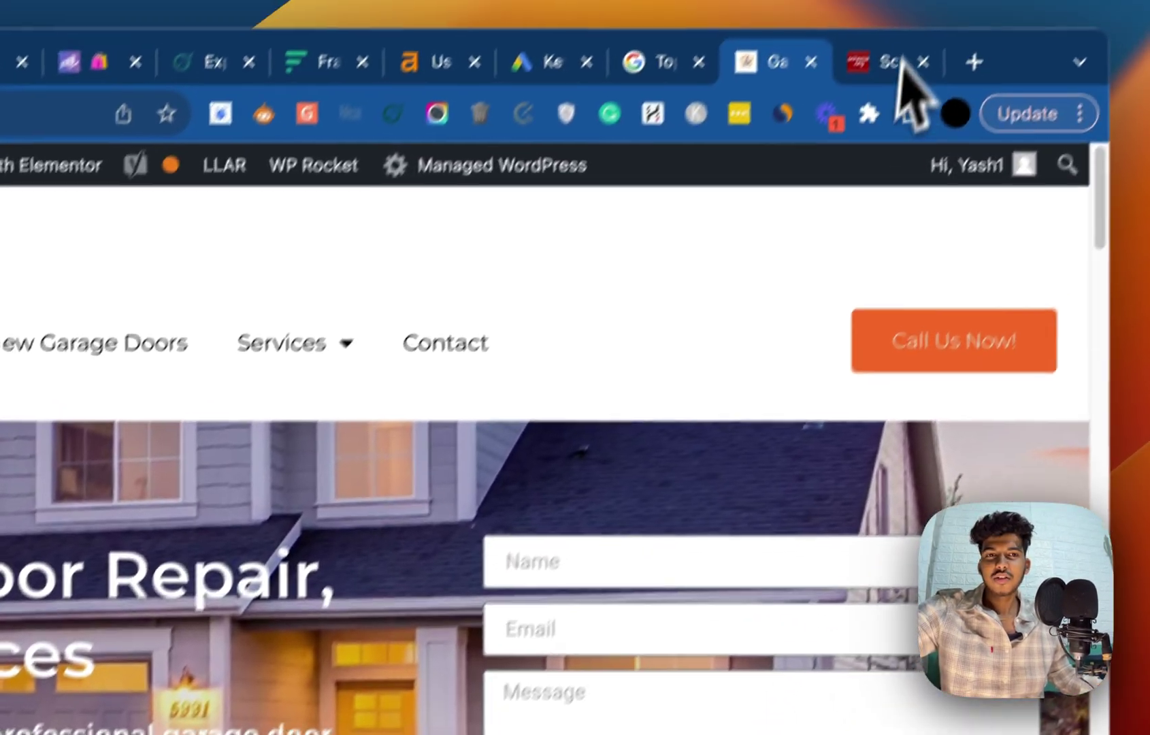
left_click(894, 65)
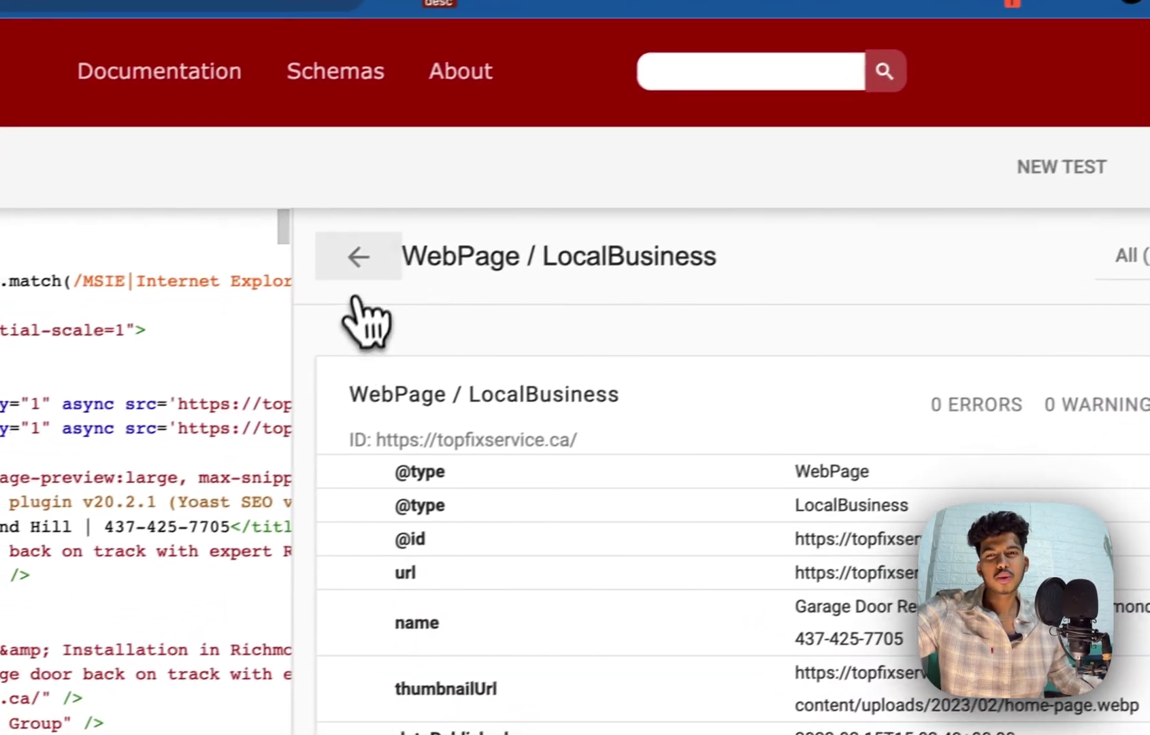
left_click(357, 267)
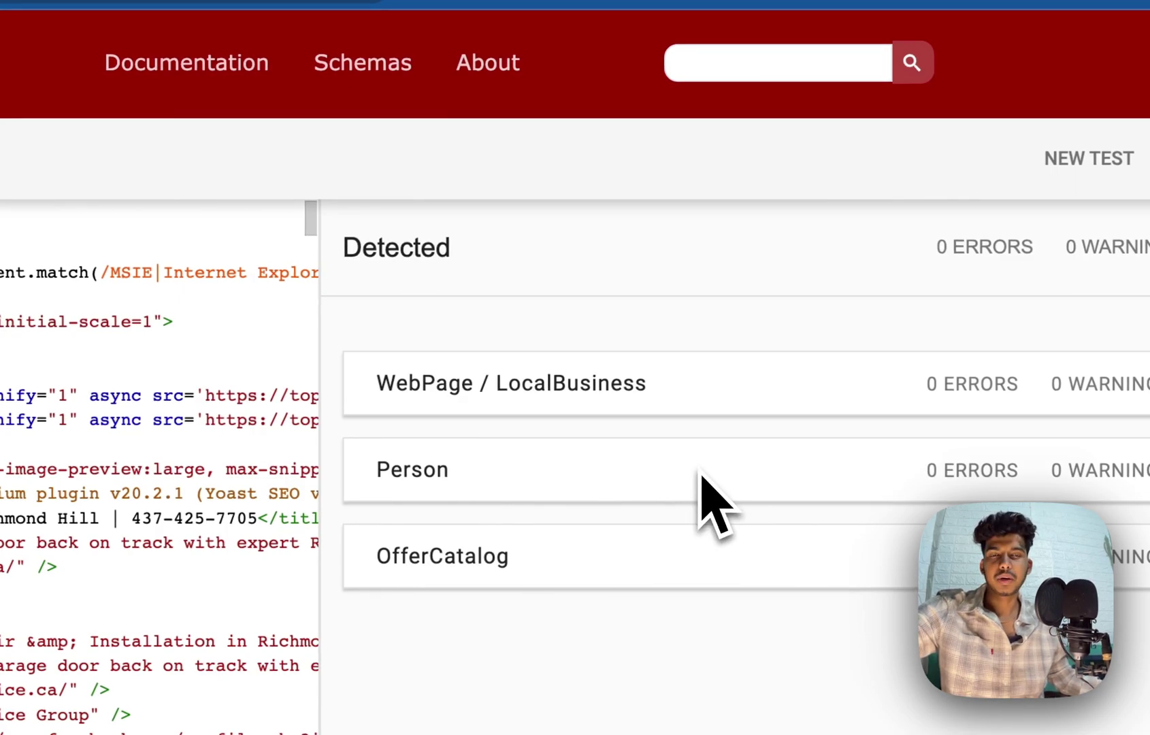
left_click(637, 402)
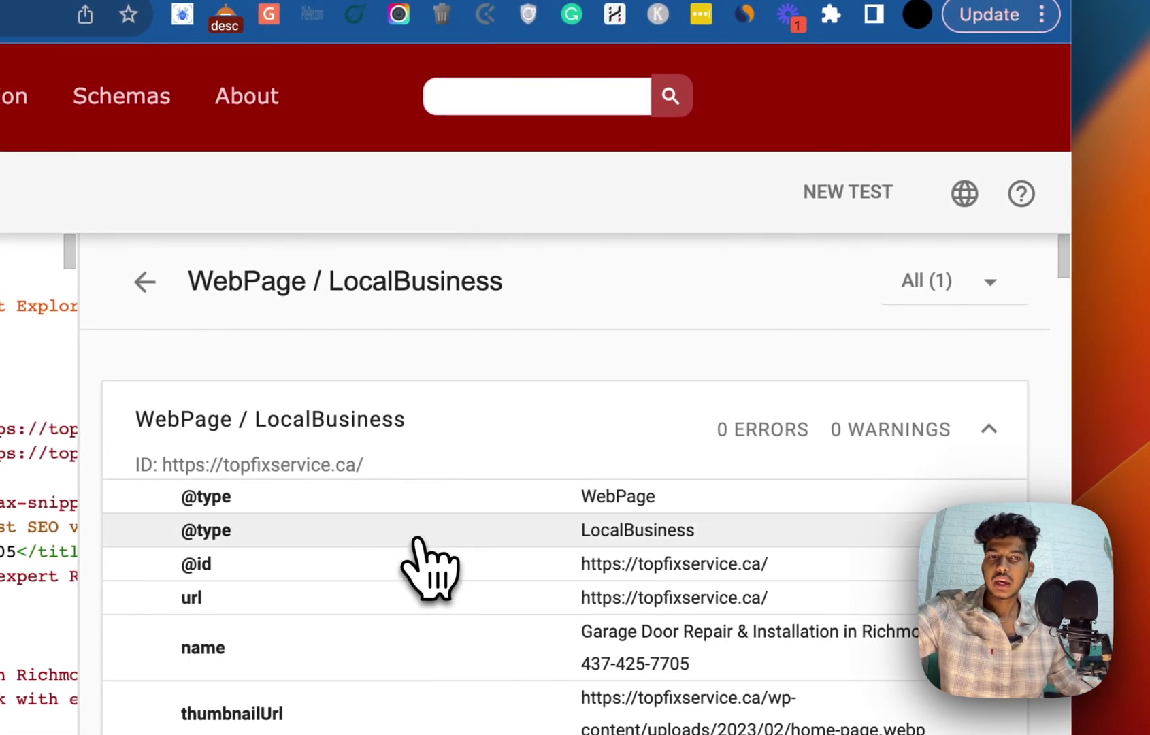
scroll(429, 568, "down", 20)
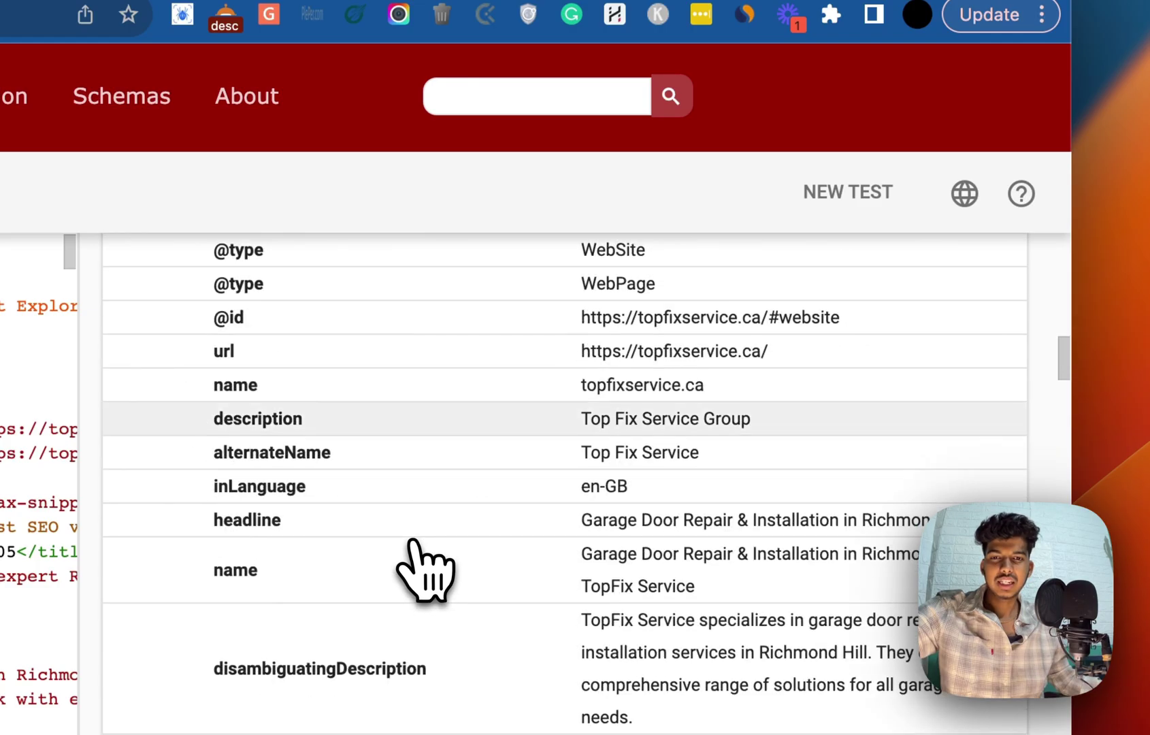
scroll(1063, 476, "down", 20)
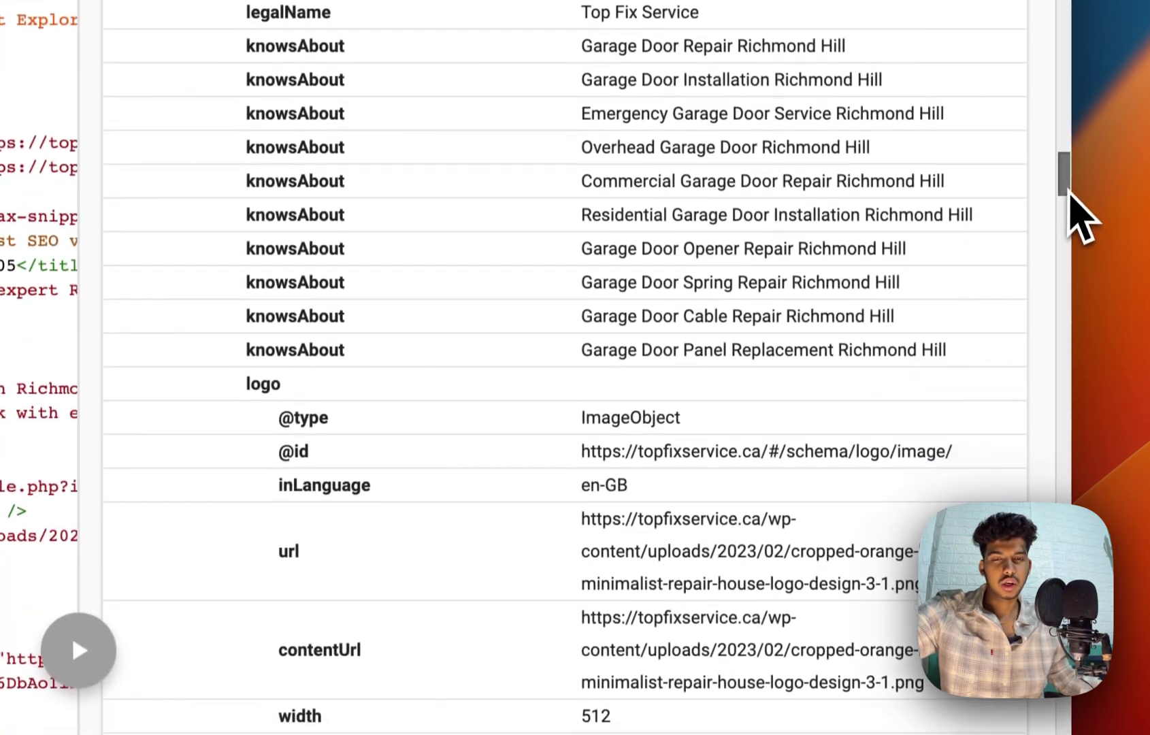
scroll(1062, 340, "up", 20)
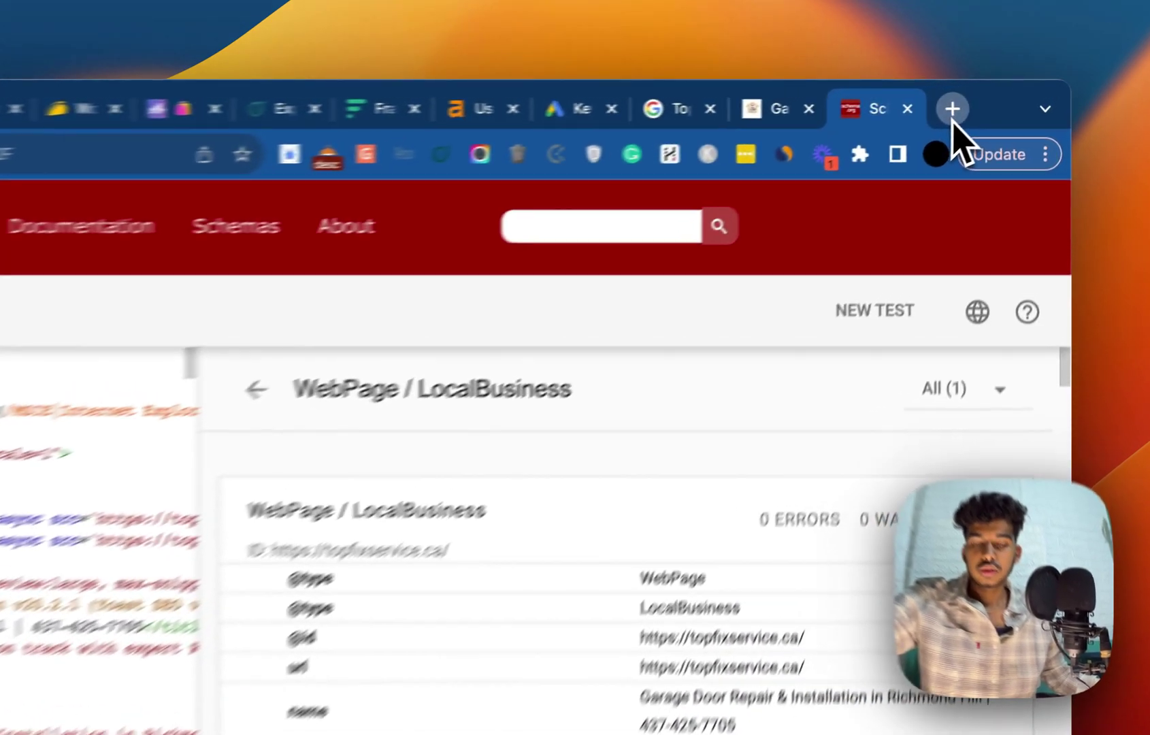
- Open upschema.com in a new tab and view pricing: Basic $57, Pro $77, Premium $97 monthly
left_click(1004, 95)
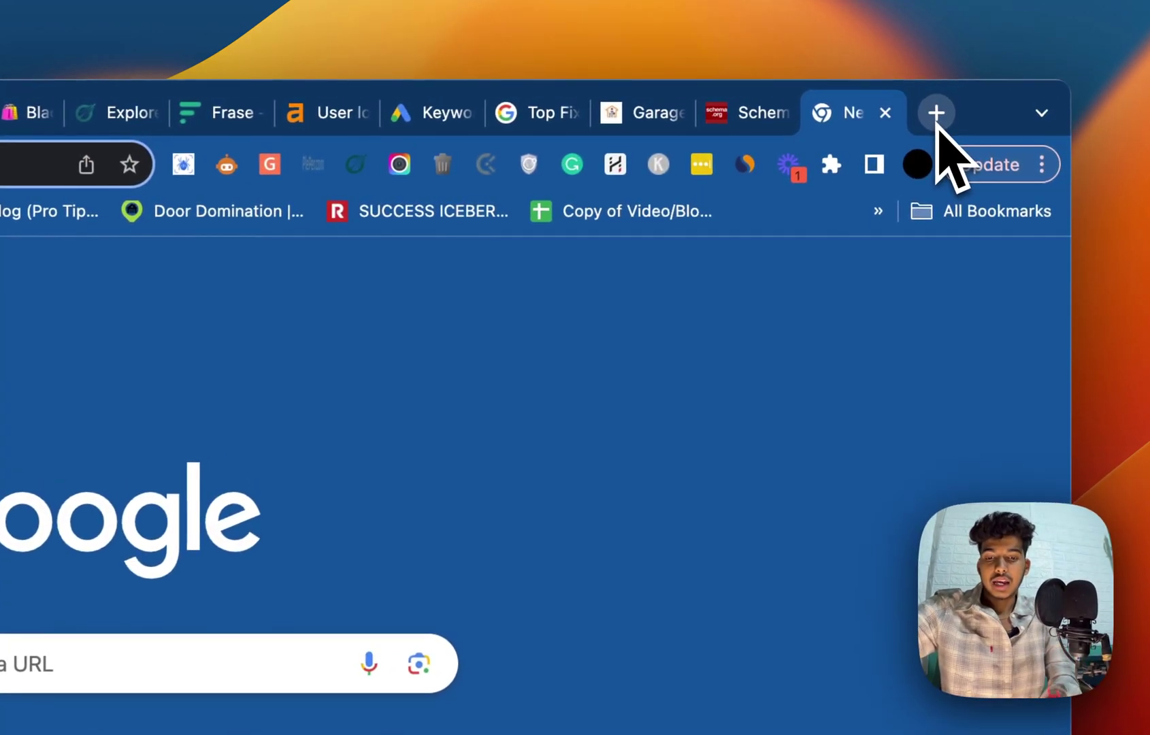
type("u")
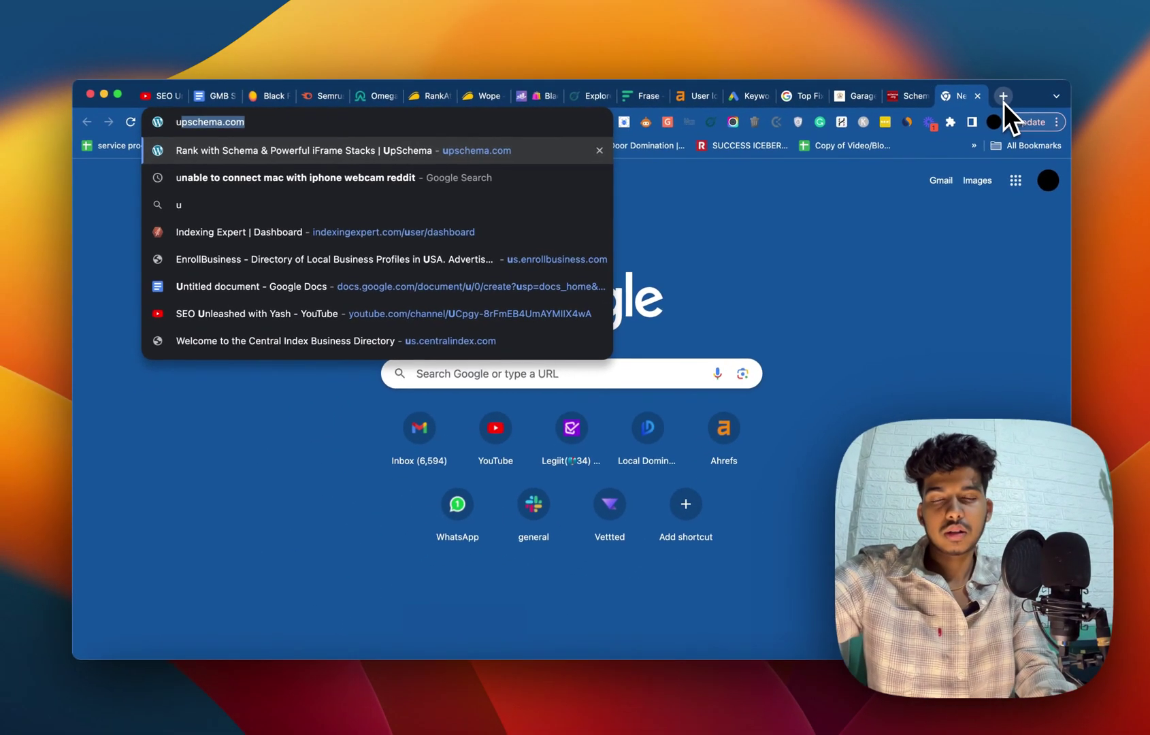
key("Return")
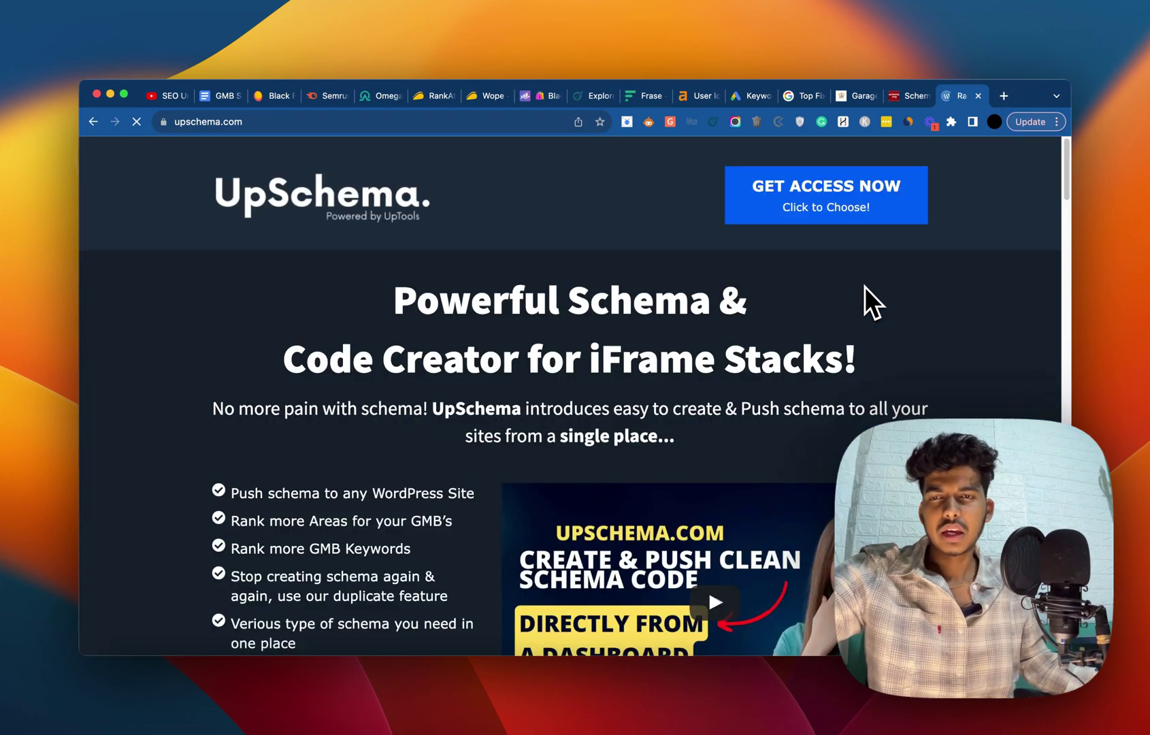
scroll(840, 275, "down", 10)
scroll(839, 275, "down", 6)
scroll(824, 262, "up", 12)
left_click(823, 209)
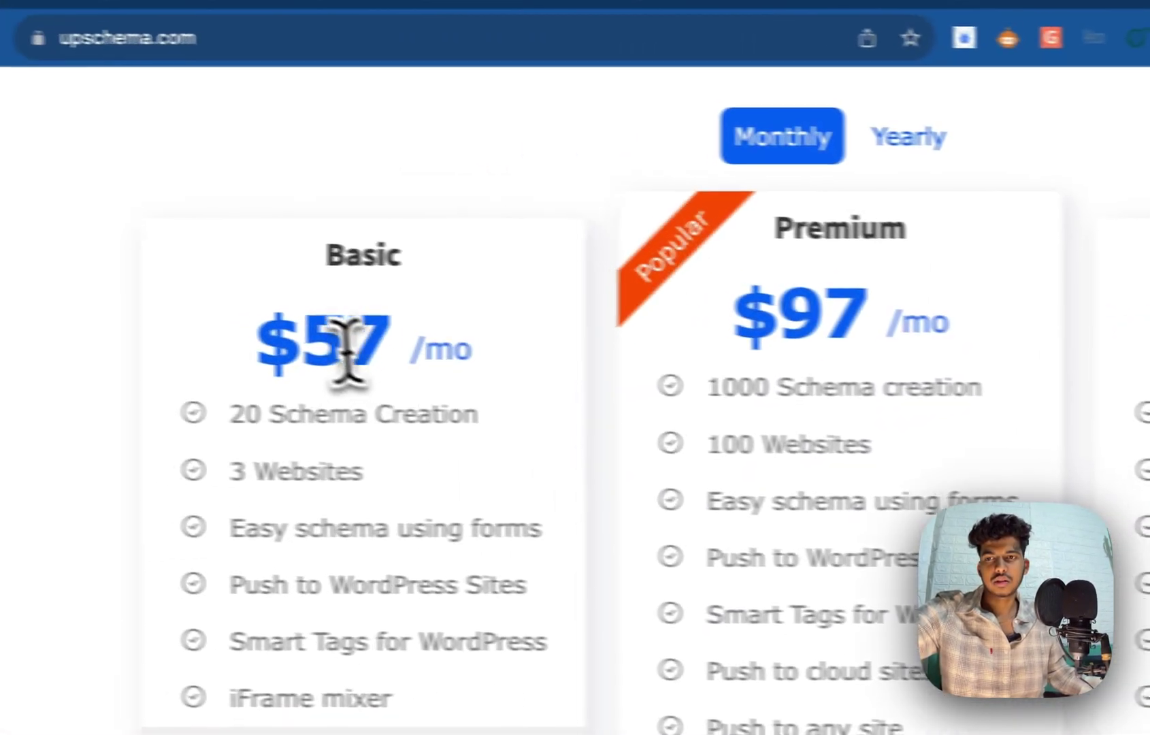
left_click_drag(347, 333, 536, 367)
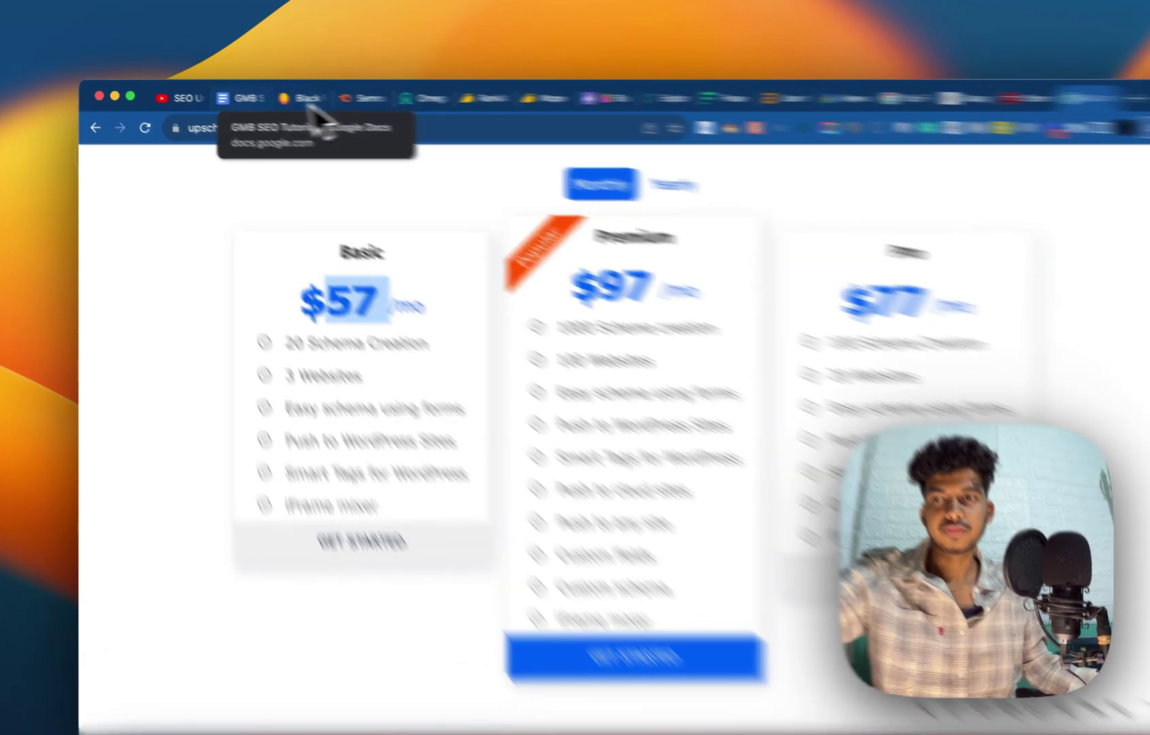
- Bring the GMB SEO Tutorial checklist back into view in place of the UpSchema pricing page
left_click(228, 97)
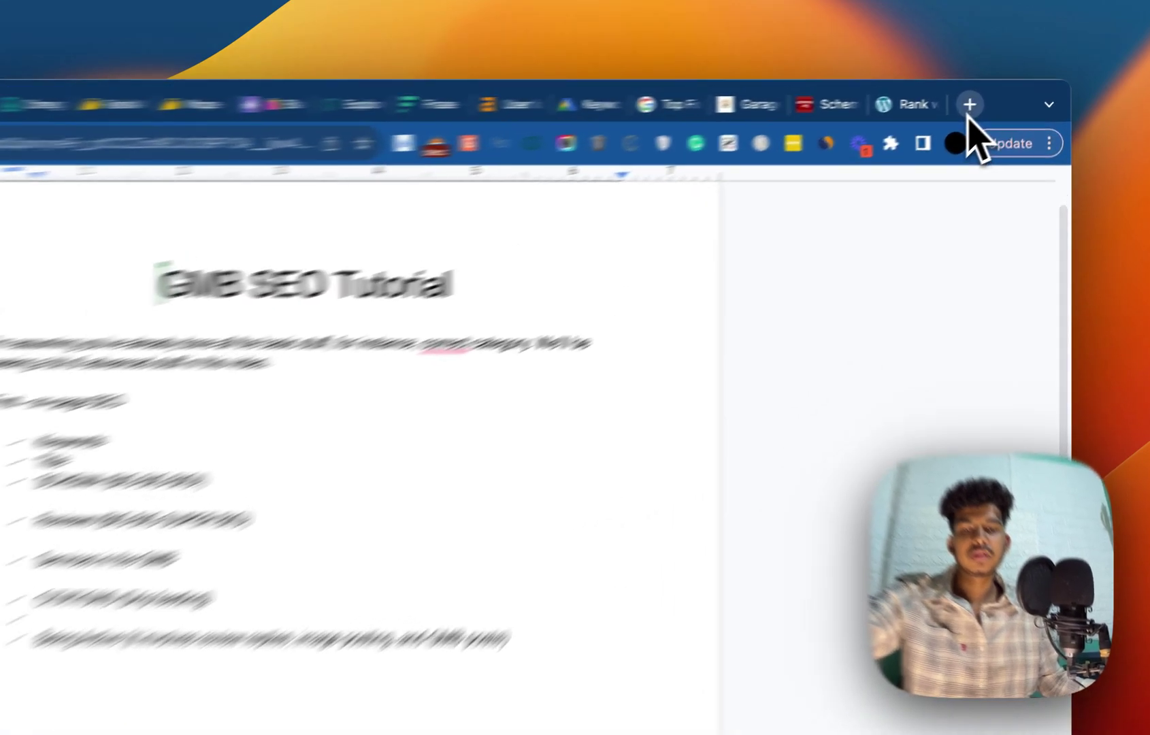
- Search Google in a new tab for 'business card with review qr'
left_click(1001, 103)
type("bu")
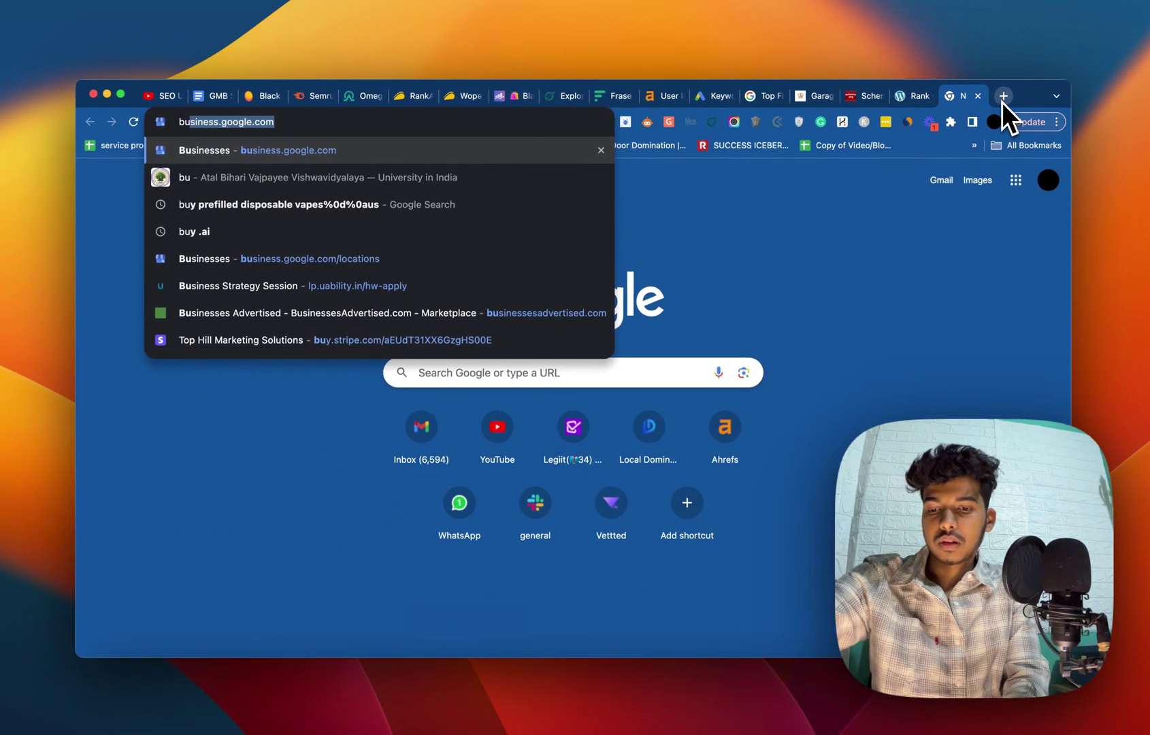
type("sin")
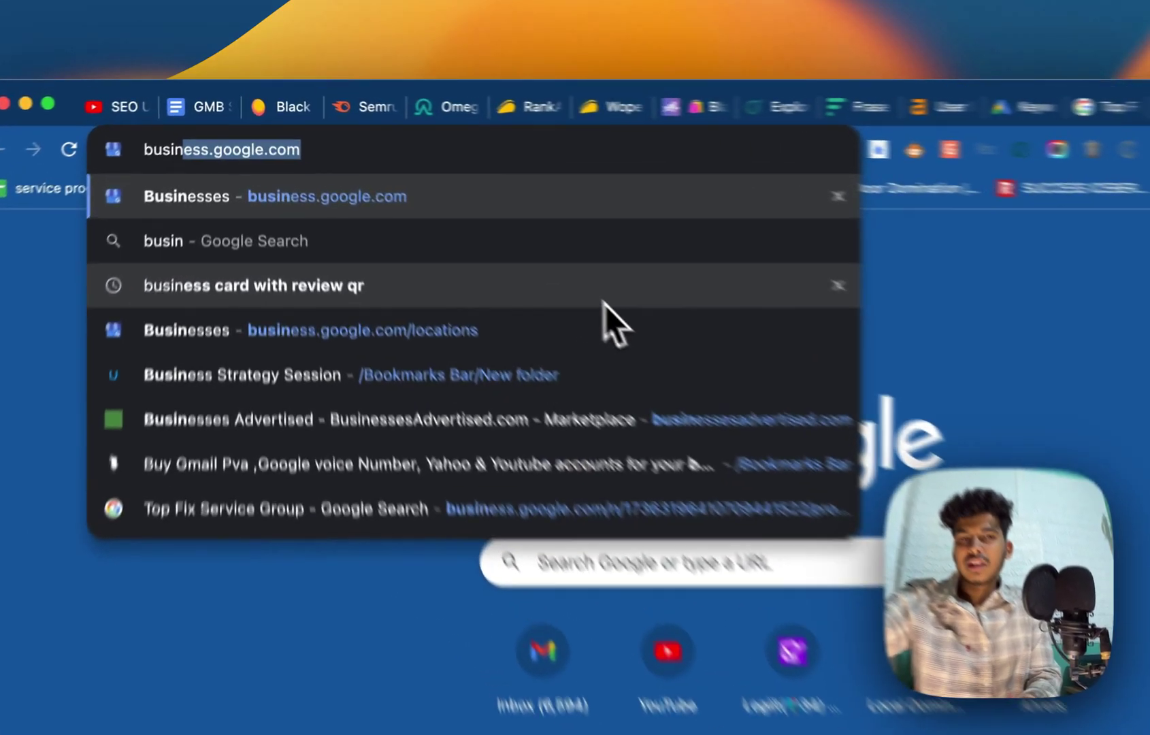
left_click(604, 301)
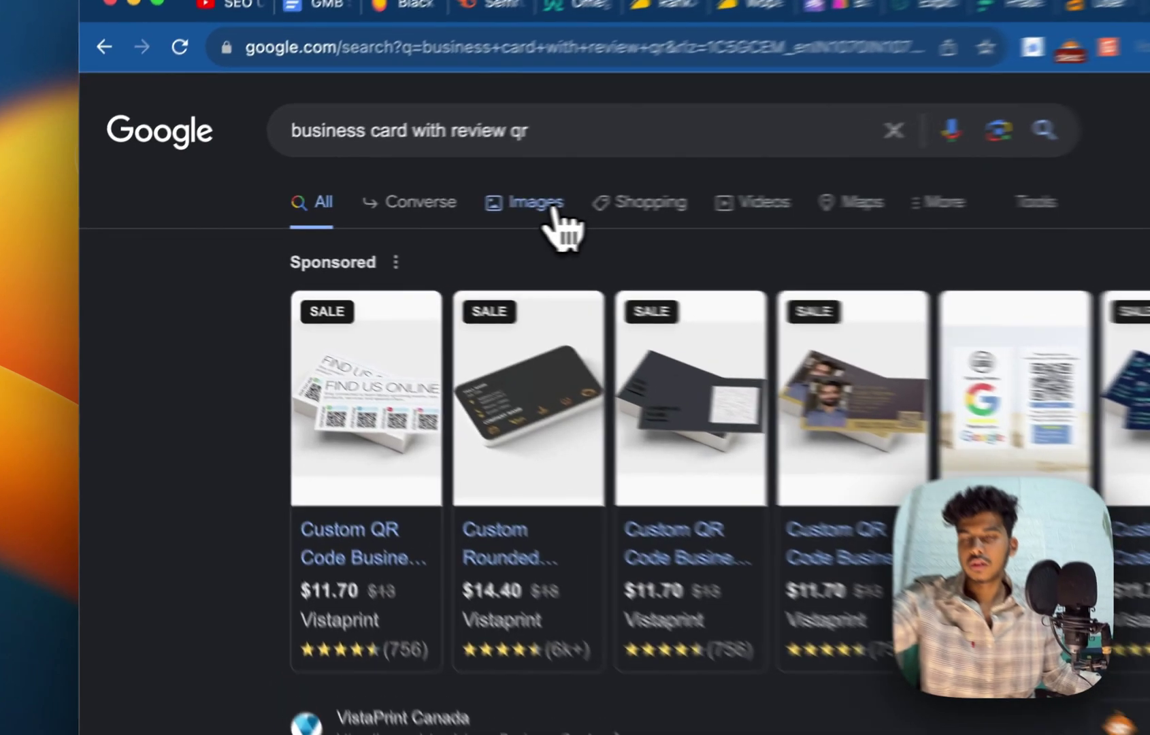
- Open Vistaprint's QR Code Business Cards page from image results, dismiss its survey, and return to the tutorial
left_click(352, 215)
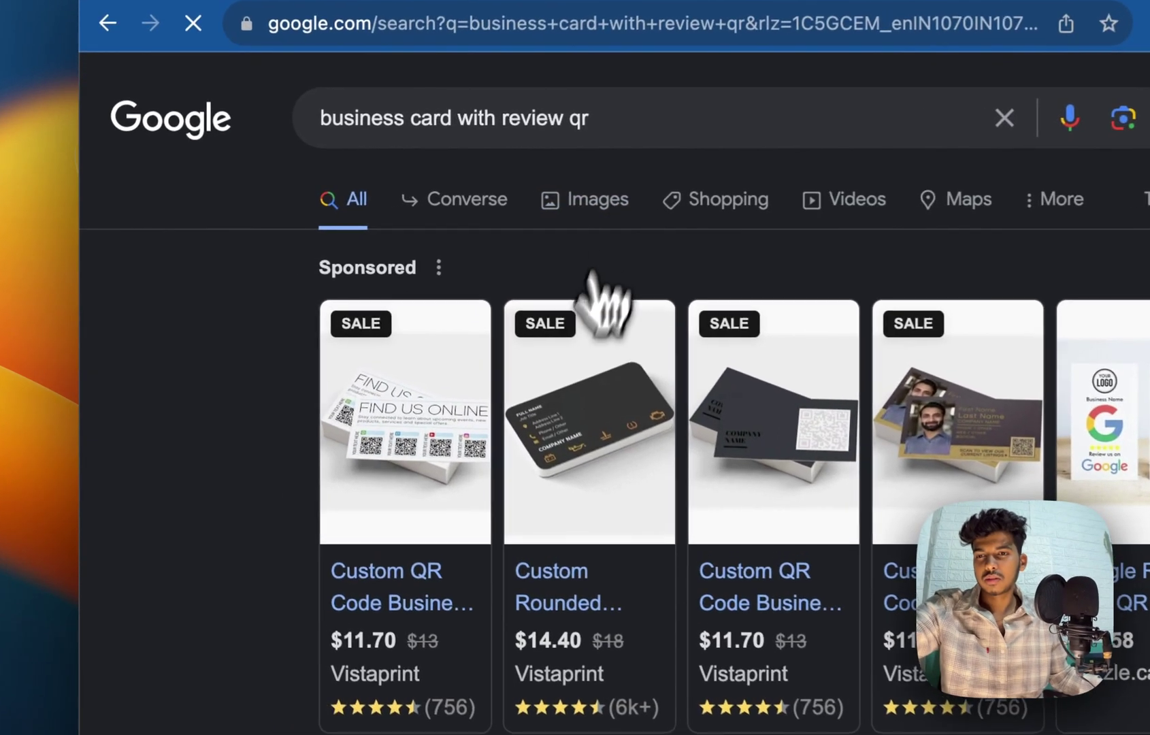
left_click(270, 553)
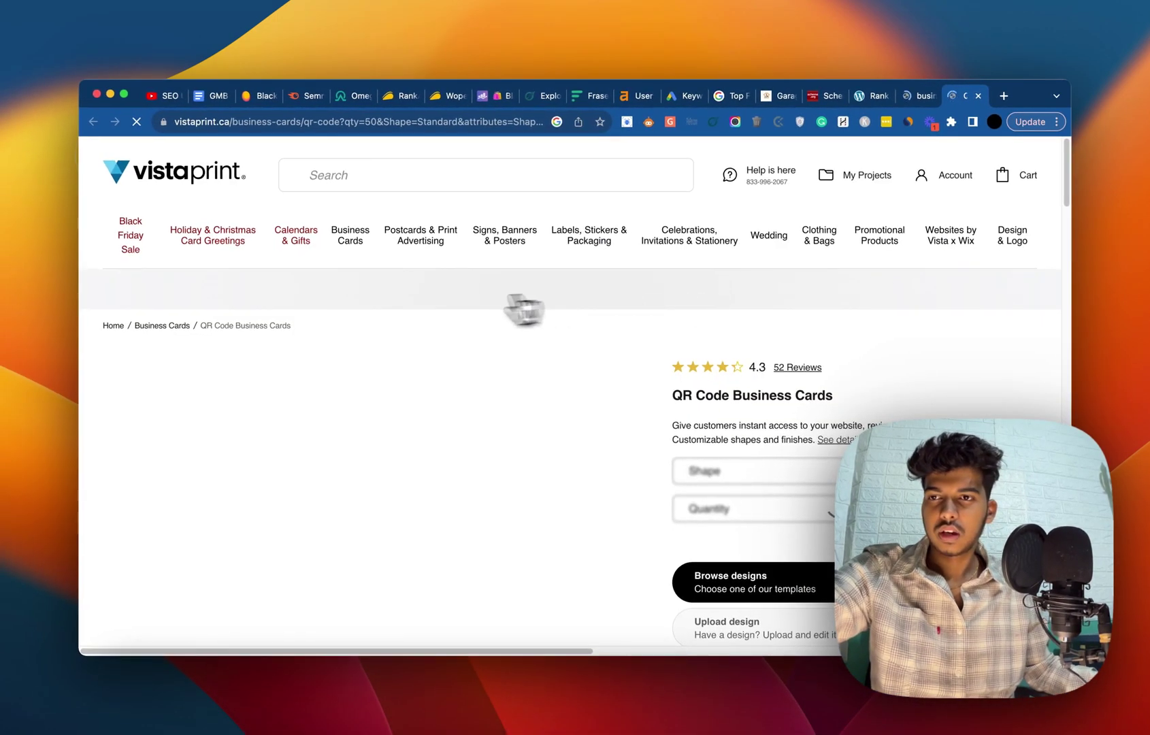
scroll(436, 313, "down", 2)
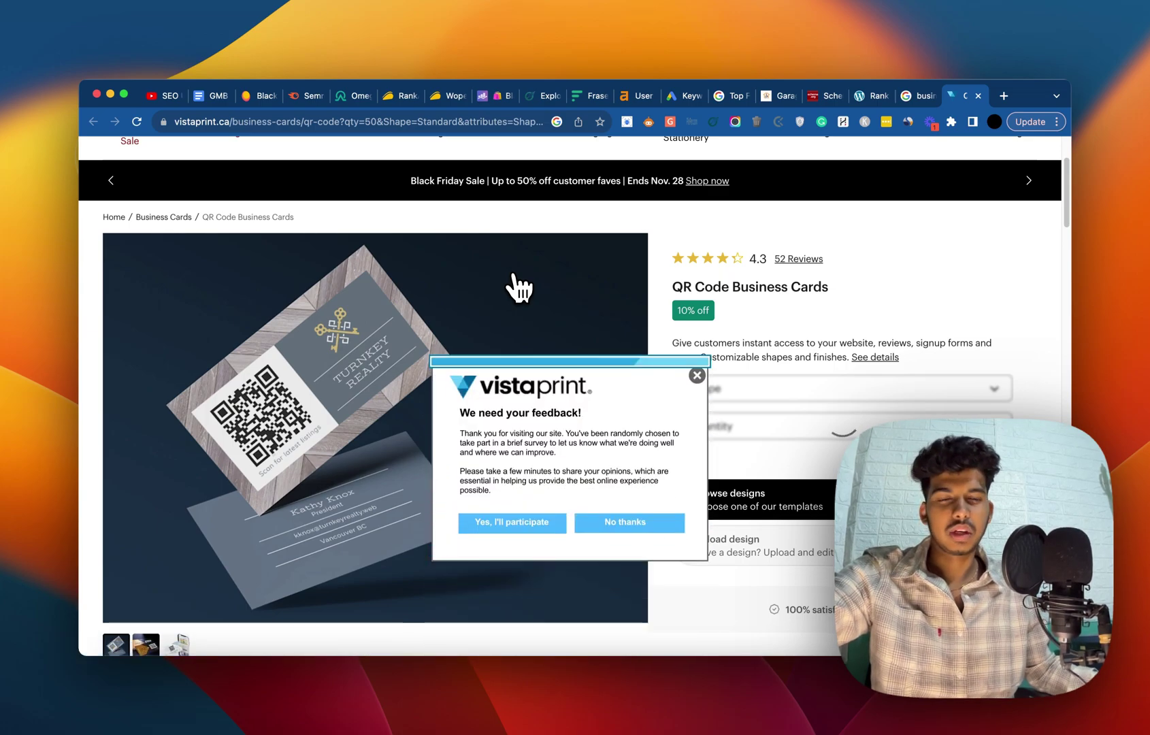
left_click(697, 312)
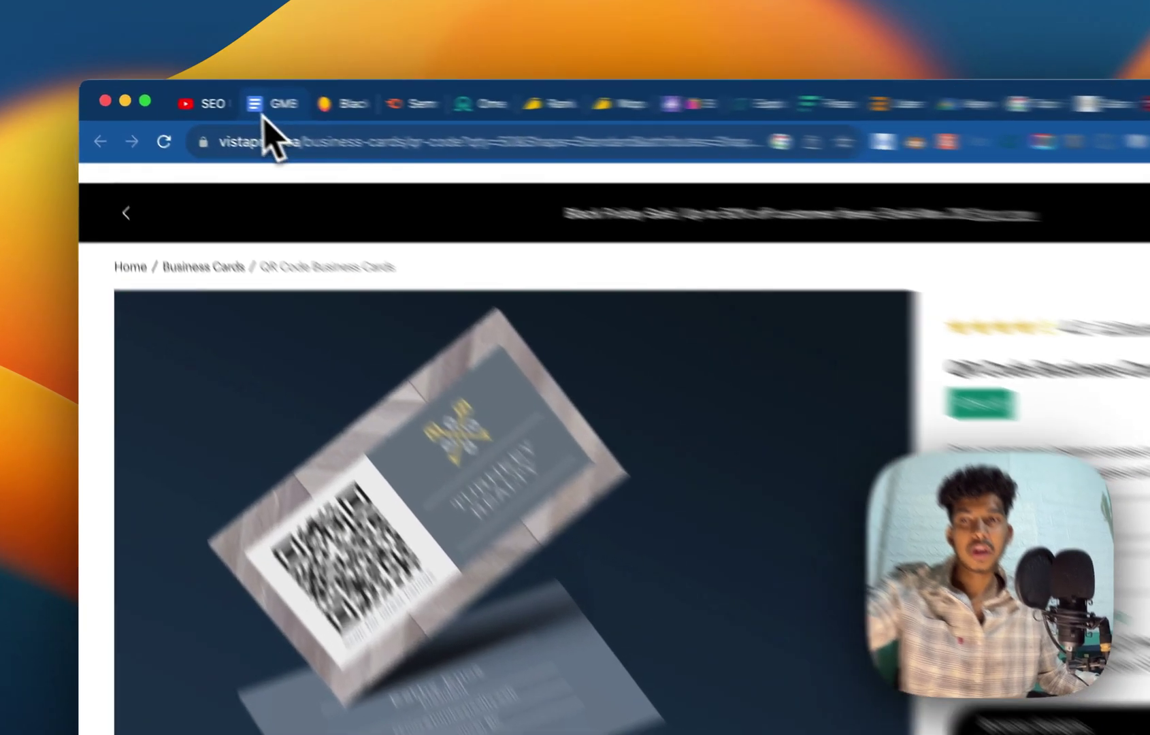
left_click(212, 95)
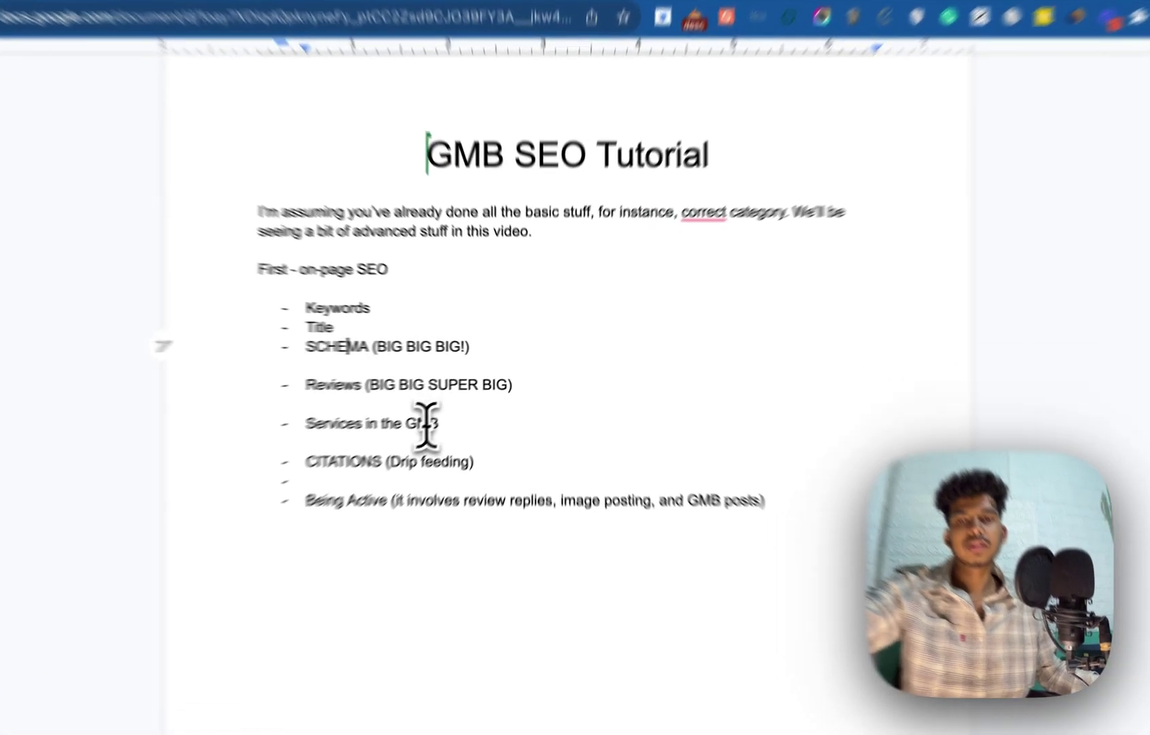
- Highlight the 'Services in the GMB' point, then show the Top Fix Service Group profile
triple_click(464, 400)
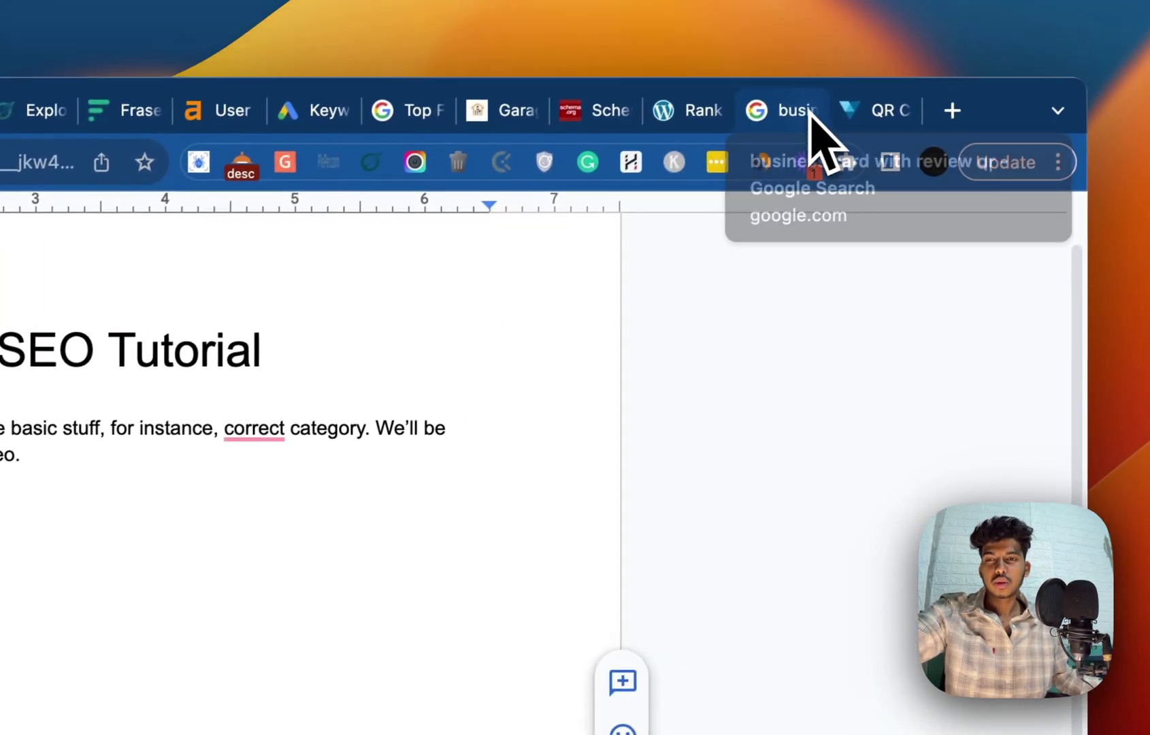
left_click(811, 115)
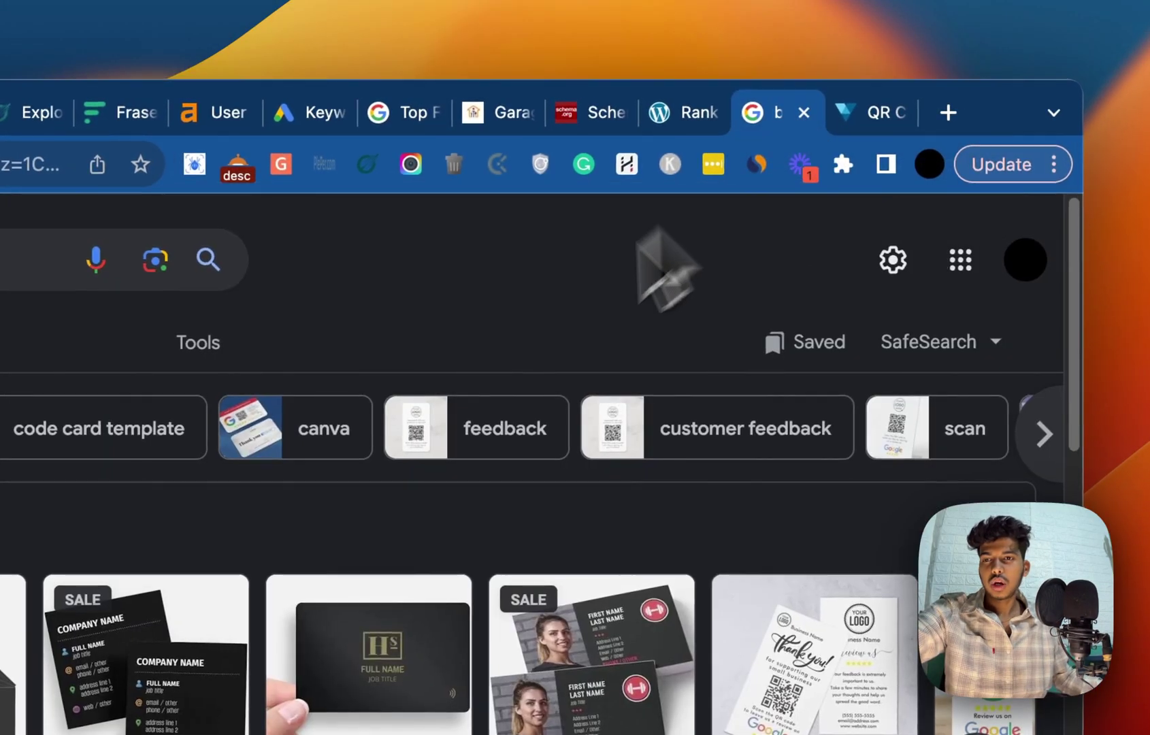
left_click(407, 114)
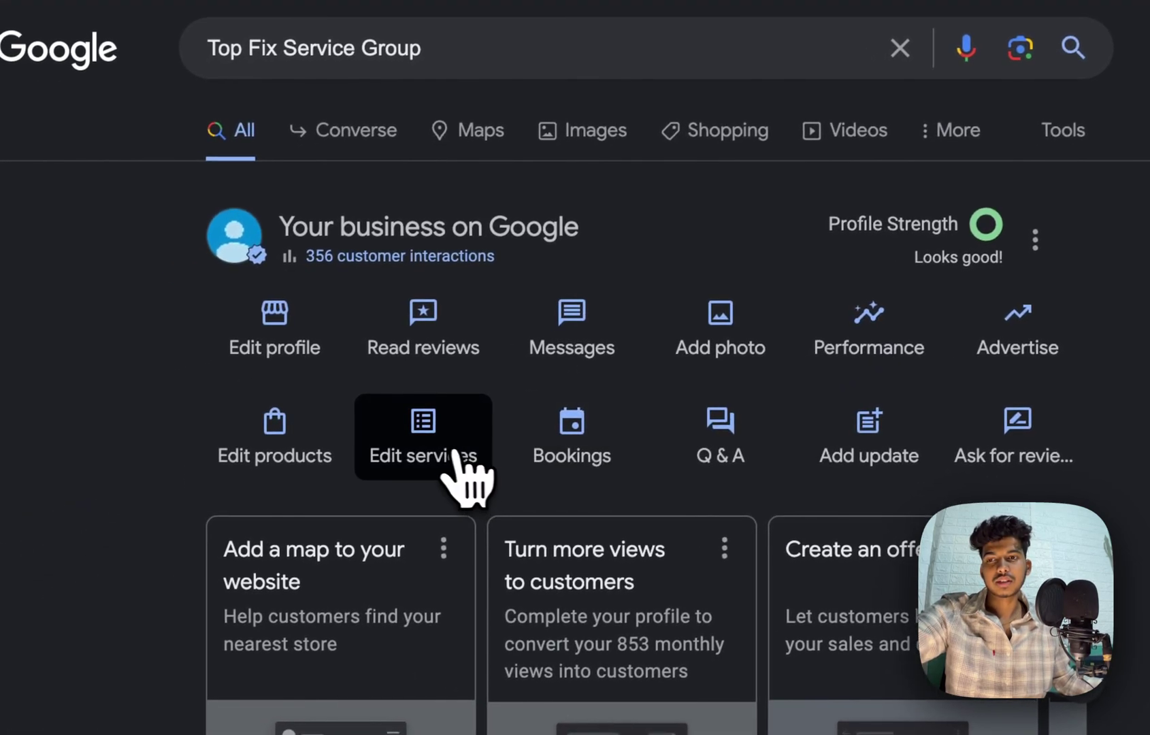
- Add and save Customer support as a service under Garage door supplier
left_click(174, 582)
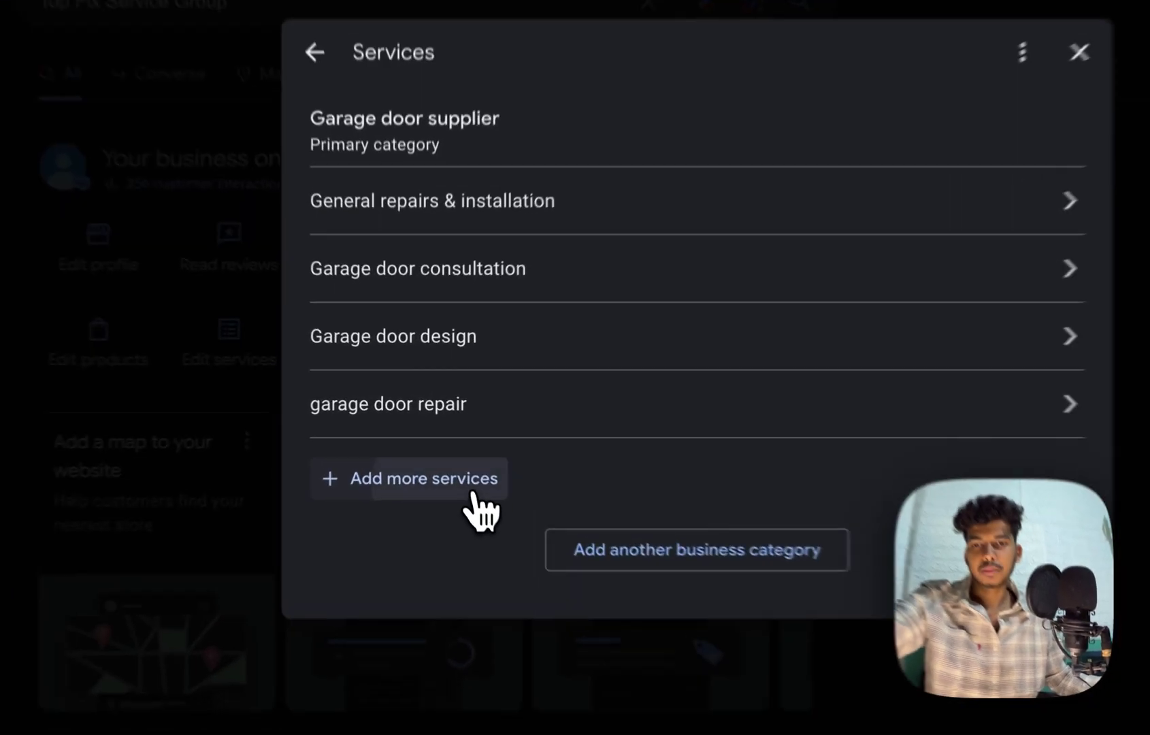
left_click(447, 446)
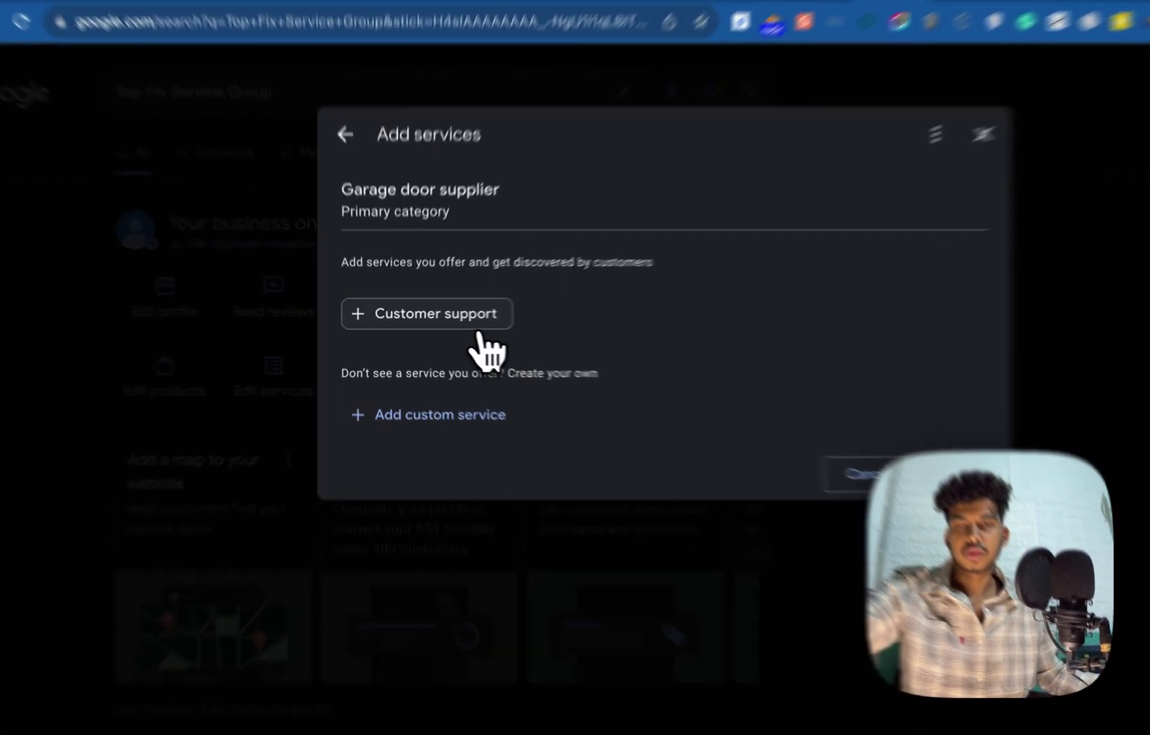
left_click(436, 328)
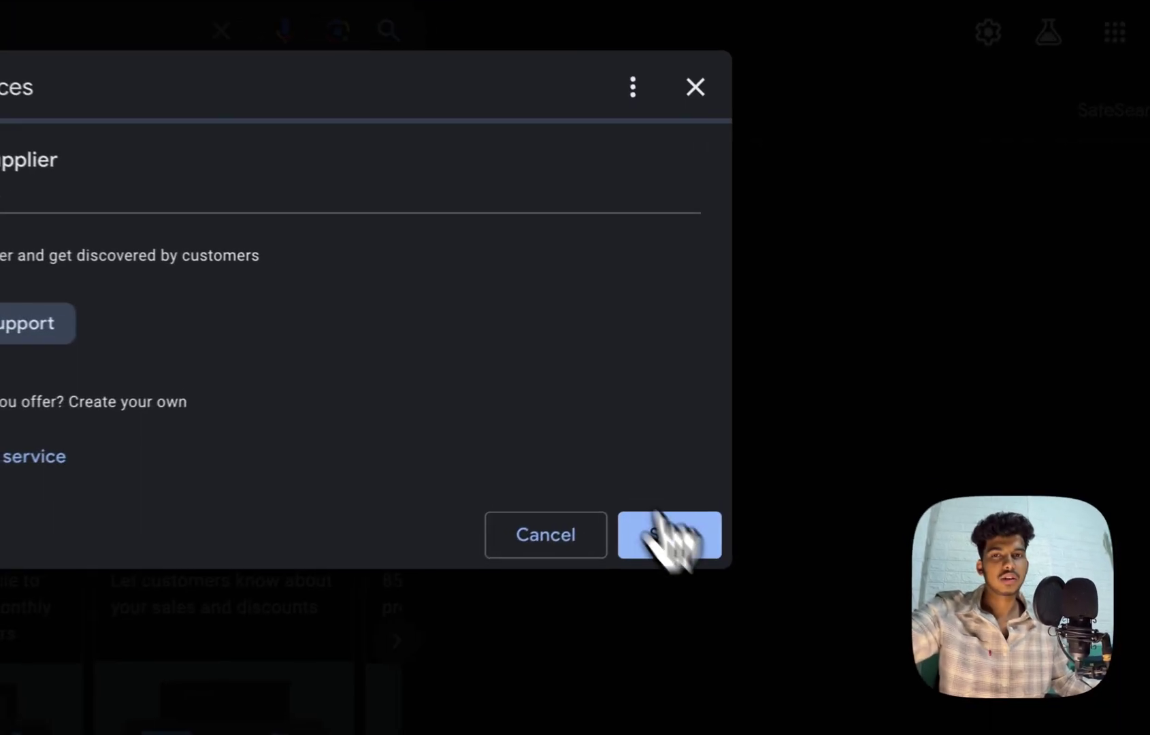
left_click(778, 429)
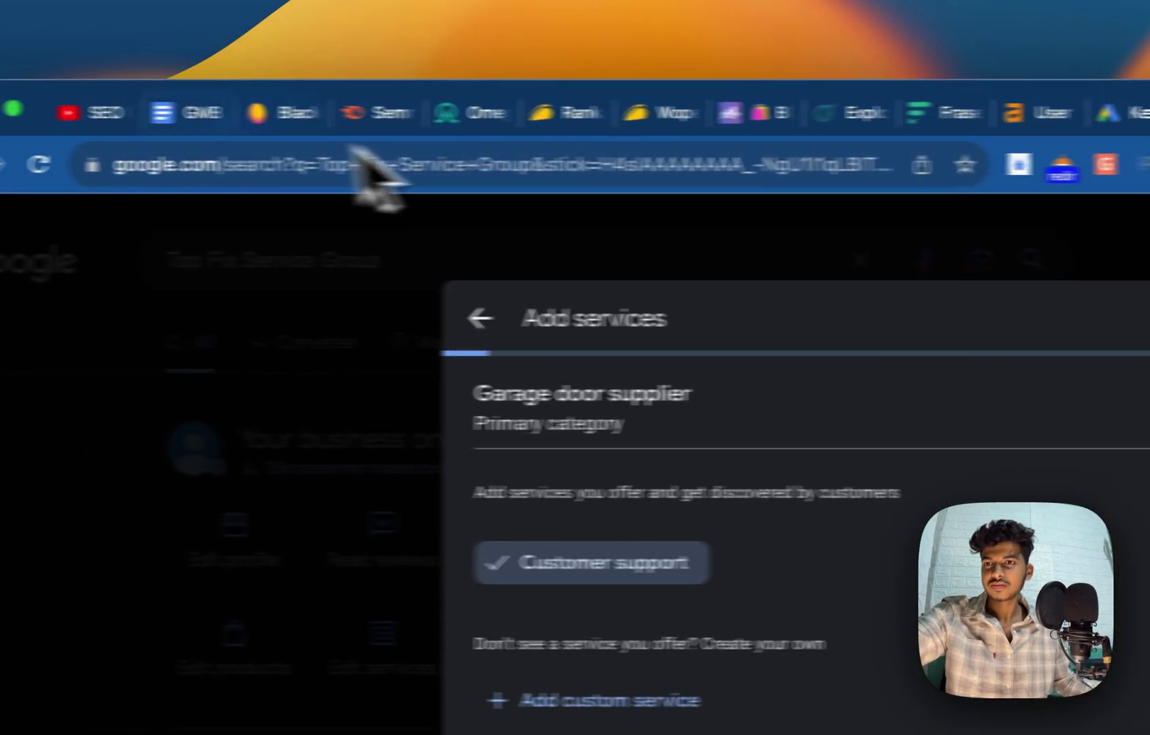
left_click(363, 129)
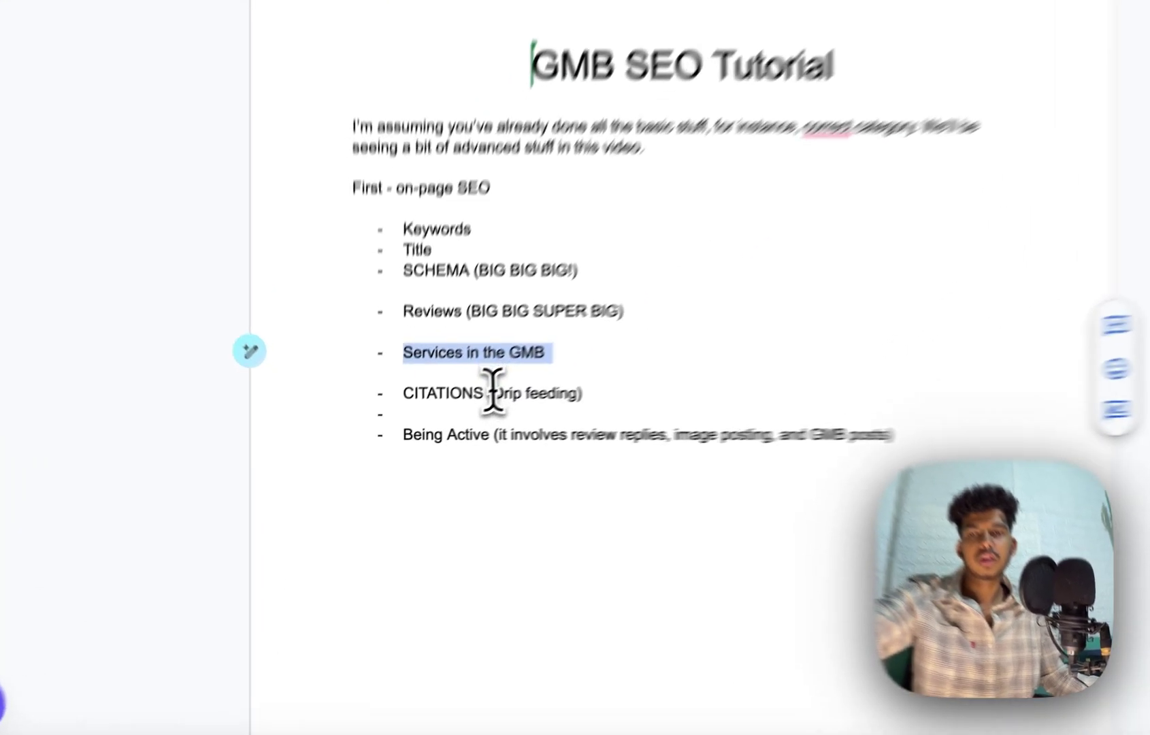
- Deselect the services bullet in the tutorial and open a new browser tab
left_click(494, 393)
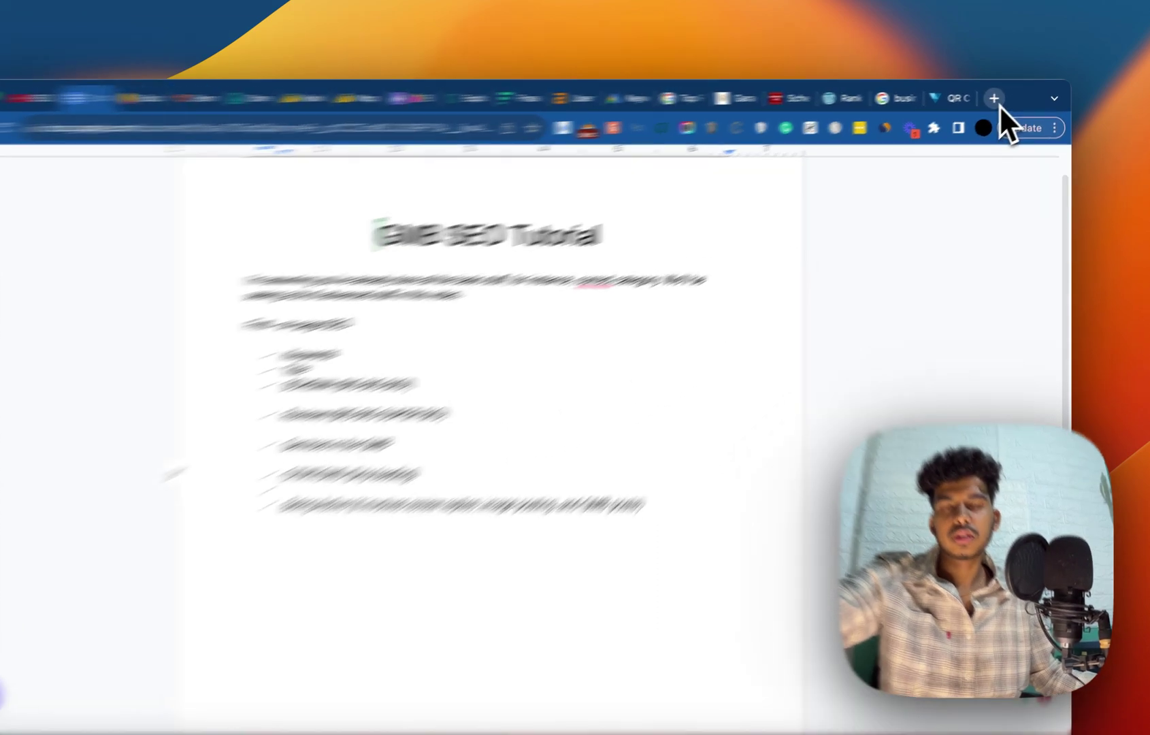
left_click(1004, 97)
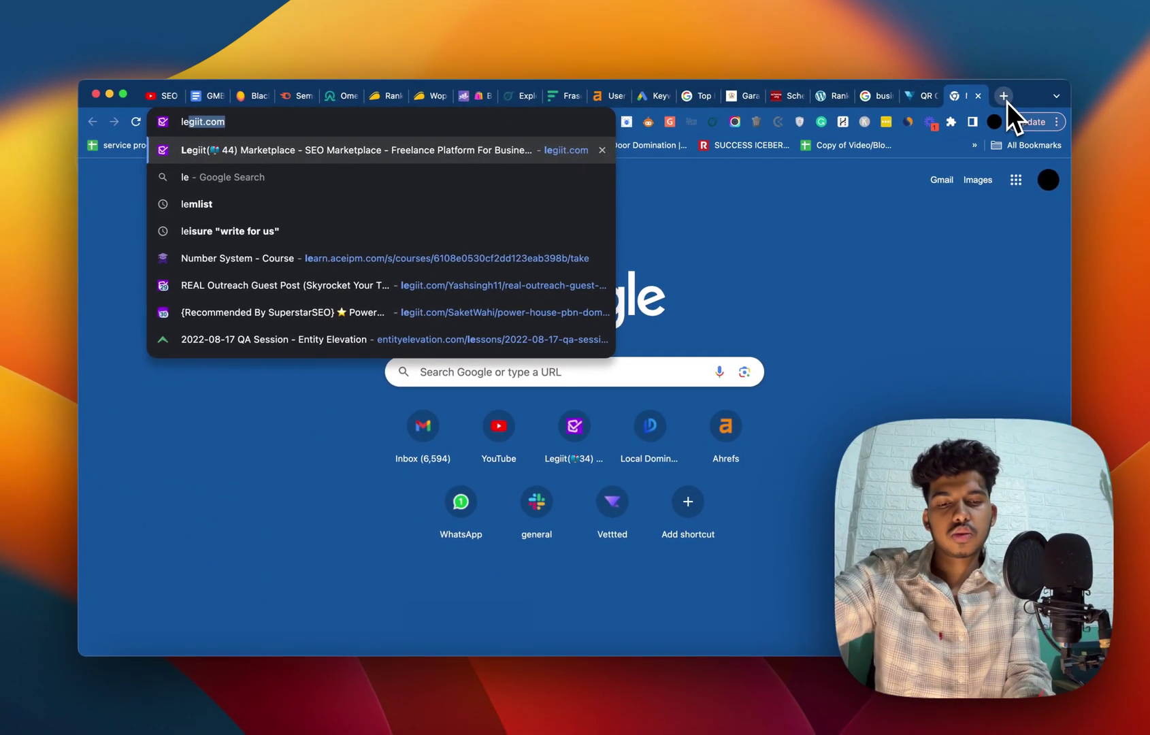
- Go to legiit.com and browse its local citation services like High DA Local Citations
type("le")
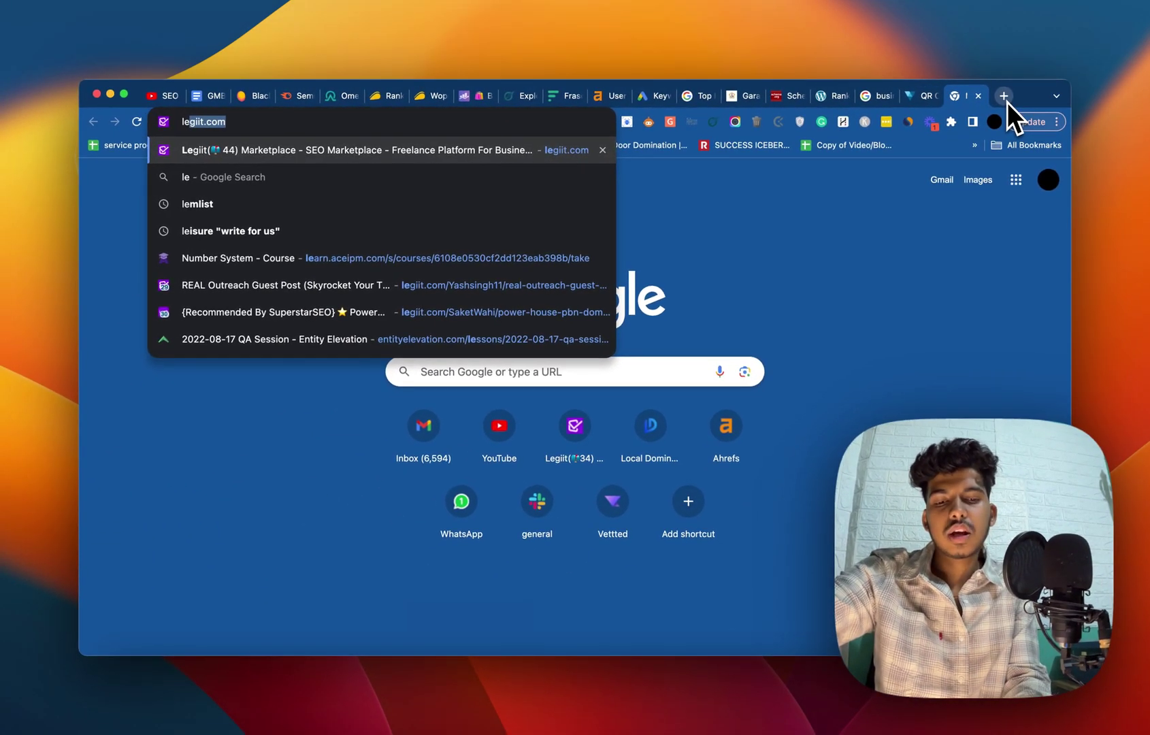
key("Return")
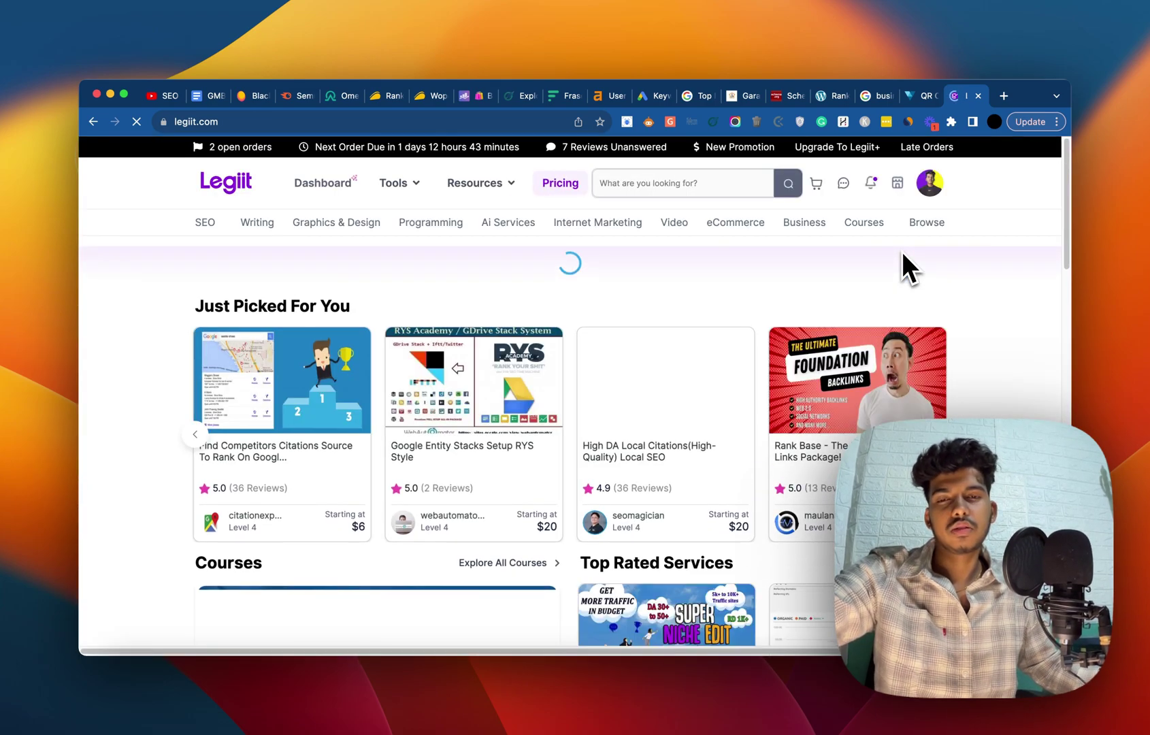
scroll(905, 254, "down", 5)
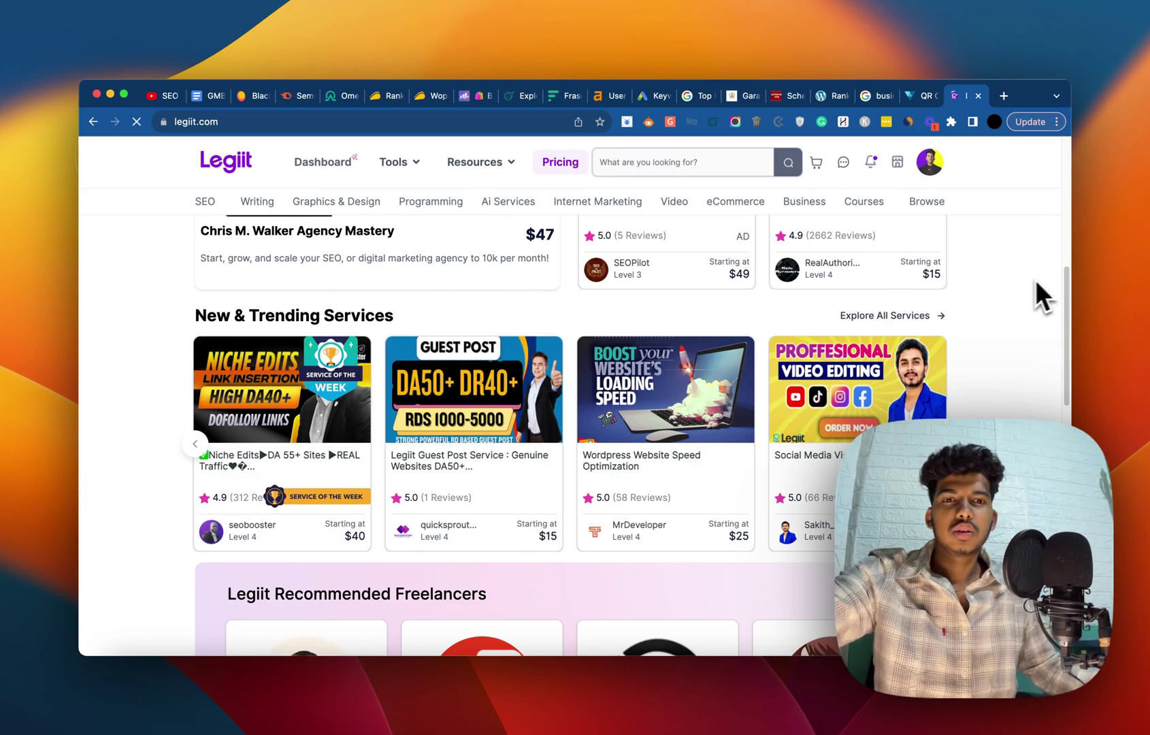
scroll(1027, 282, "up", 5)
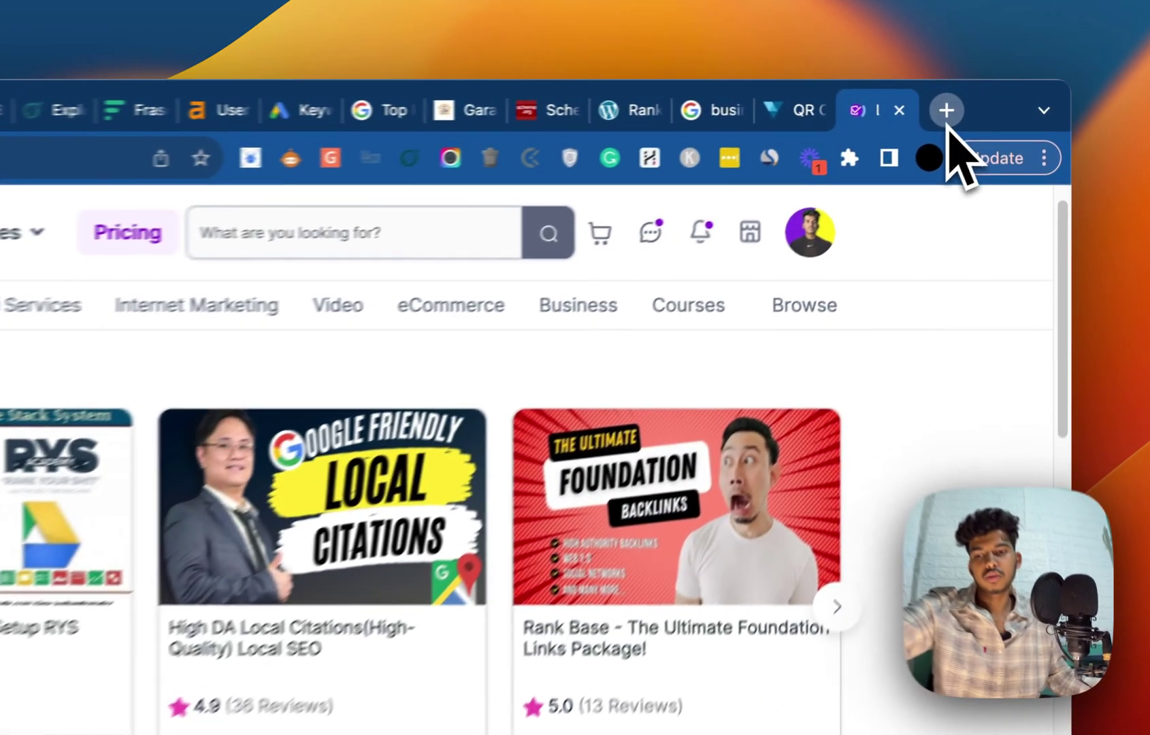
left_click(947, 110)
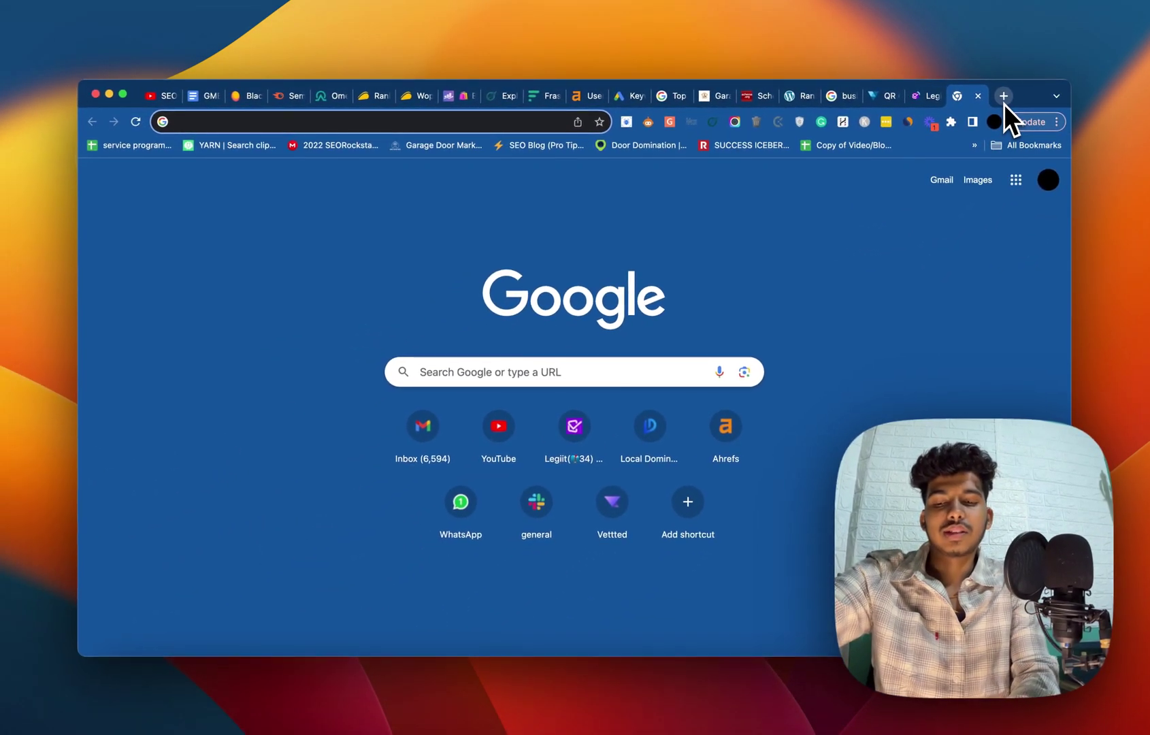
- Search 'us business directory free', skim Semrush's Top 30 Business Directories article, then close it
type("us ")
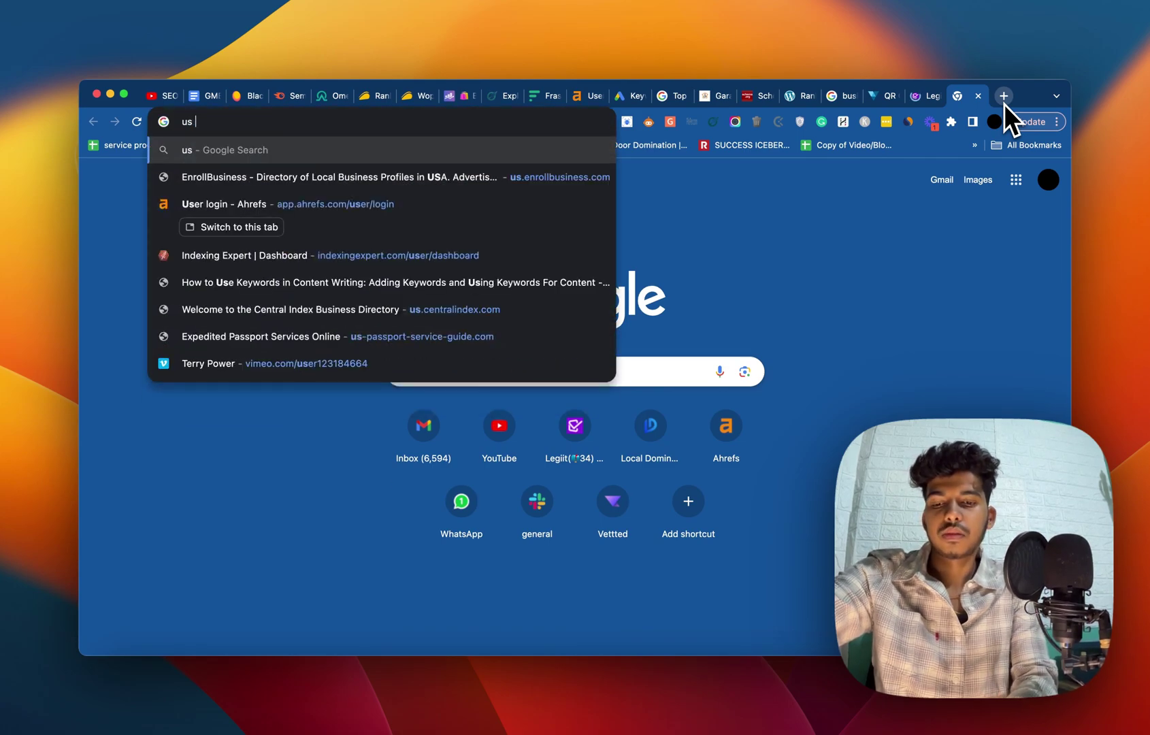
type("bus")
type("iness")
type(" dir")
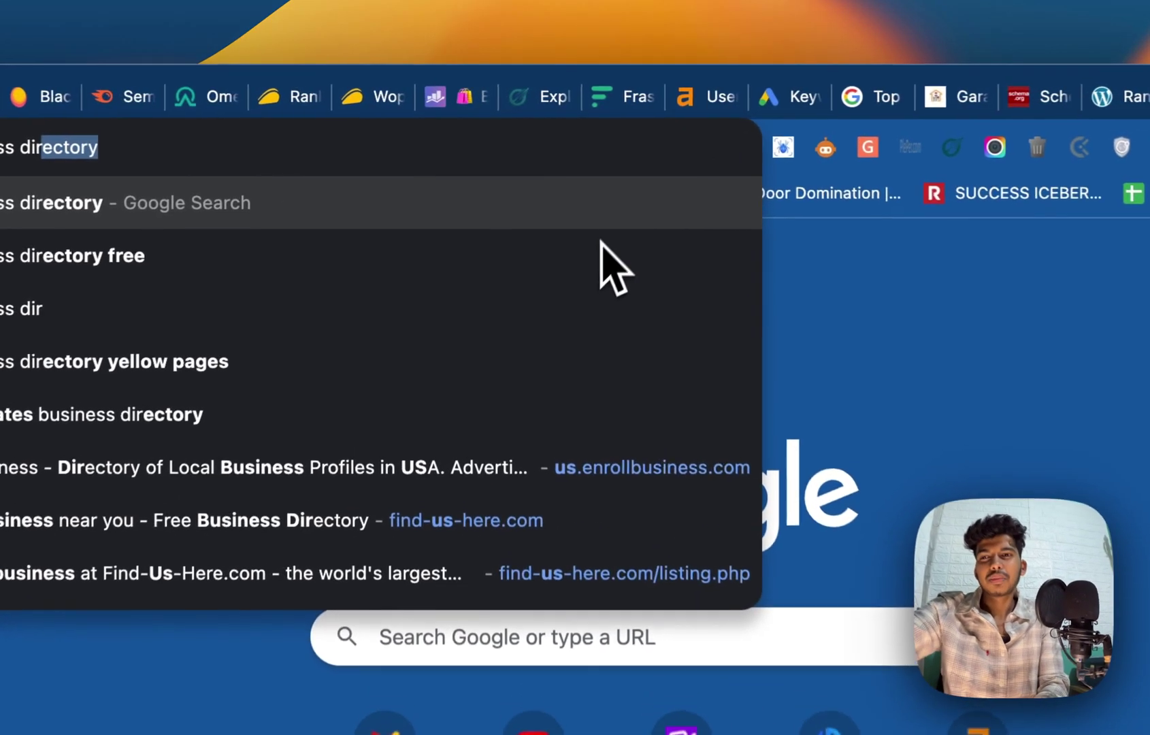
left_click(615, 266)
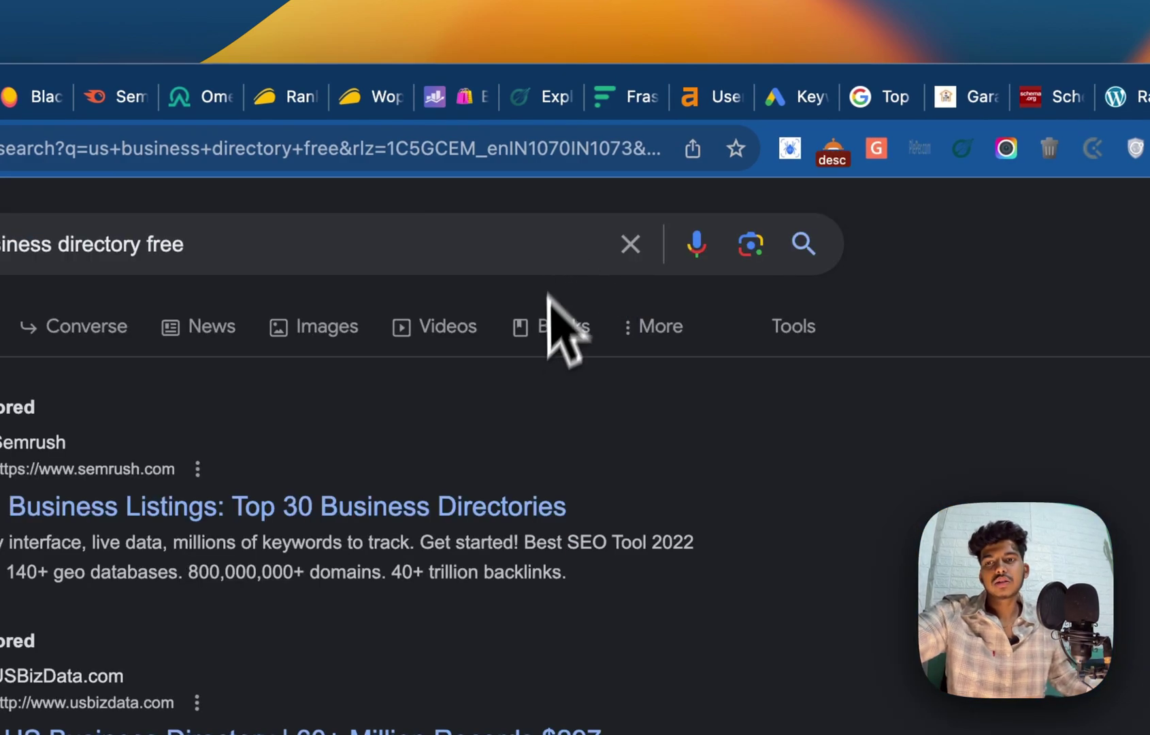
scroll(550, 292, "down", 5)
scroll(546, 398, "up", 5)
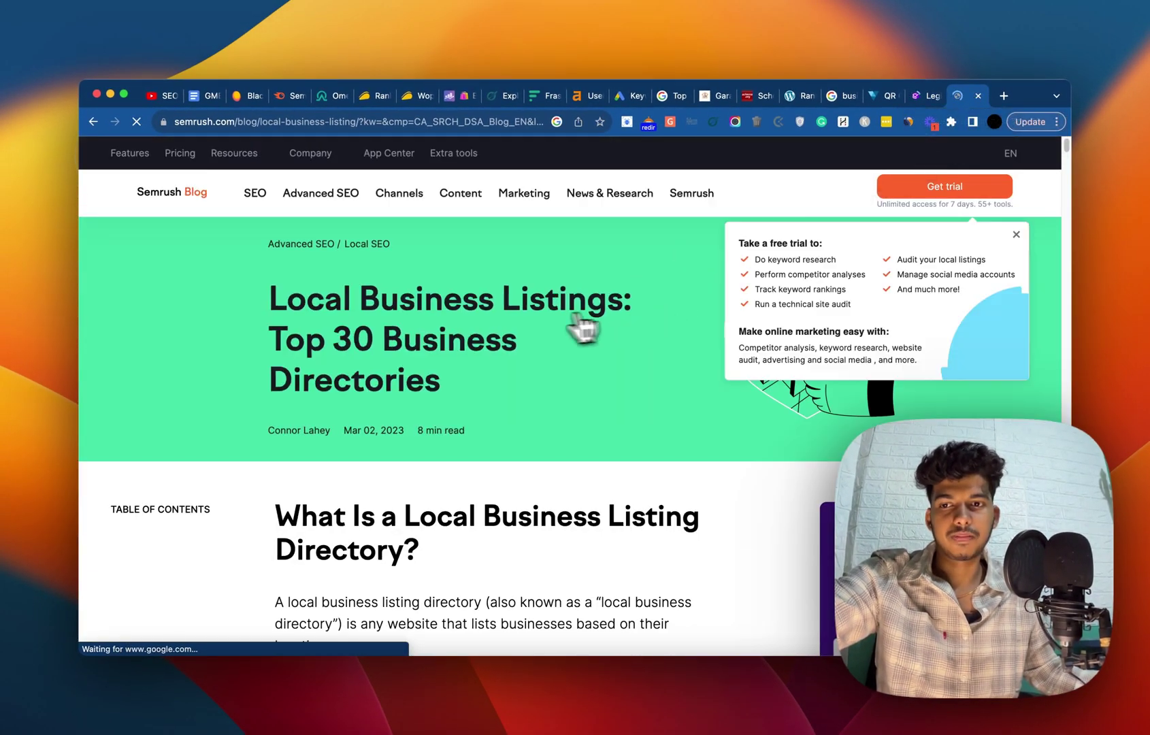
scroll(591, 330, "down", 10)
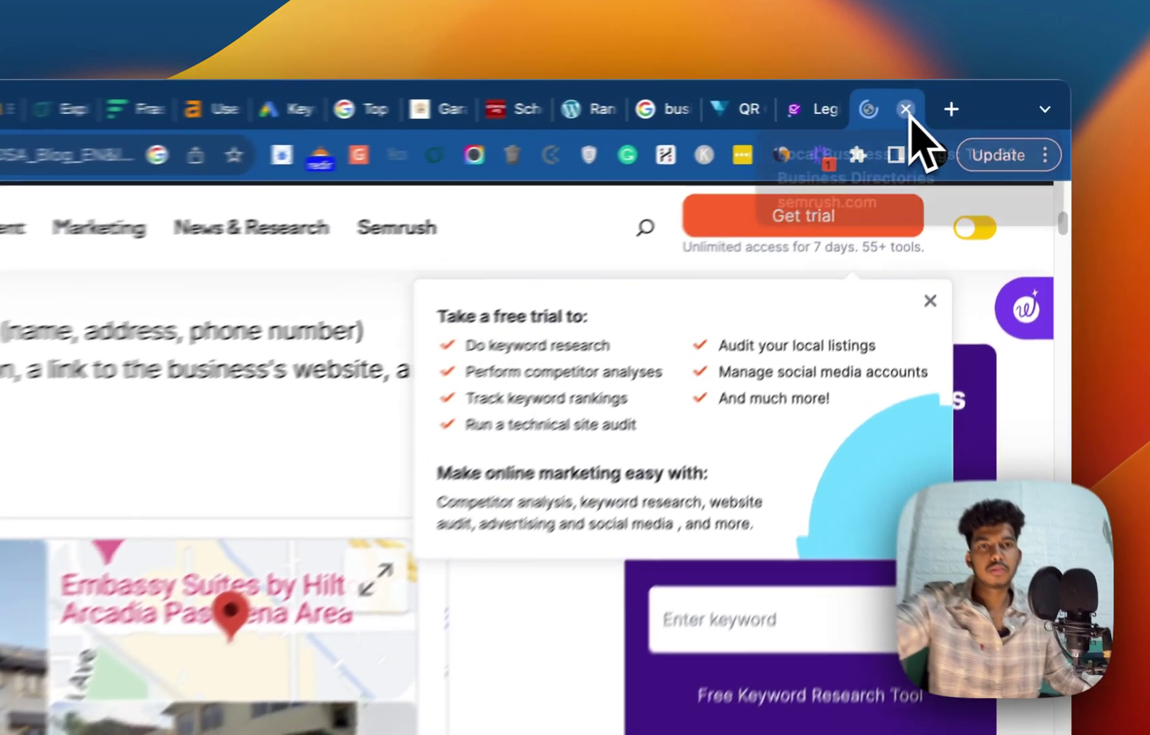
left_click(979, 97)
left_click(269, 129)
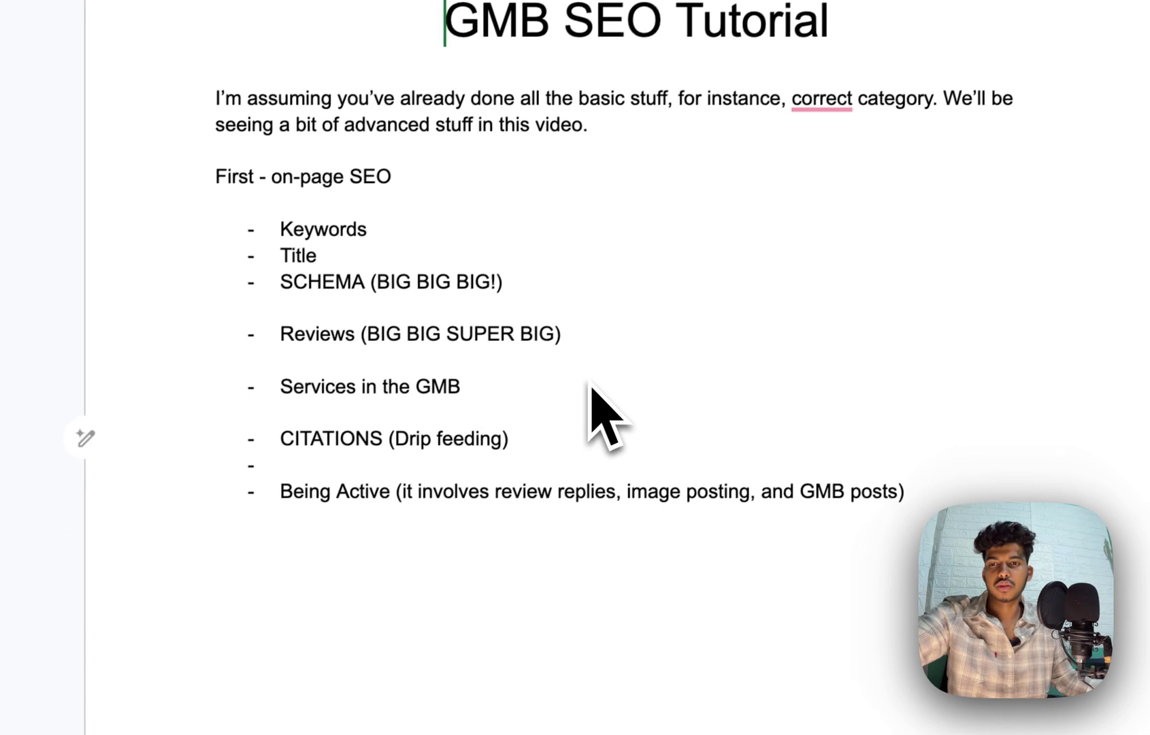
- Select 'Being Active' in the last bullet, then view the profile's Services list with Customer support pending
double_click(304, 492)
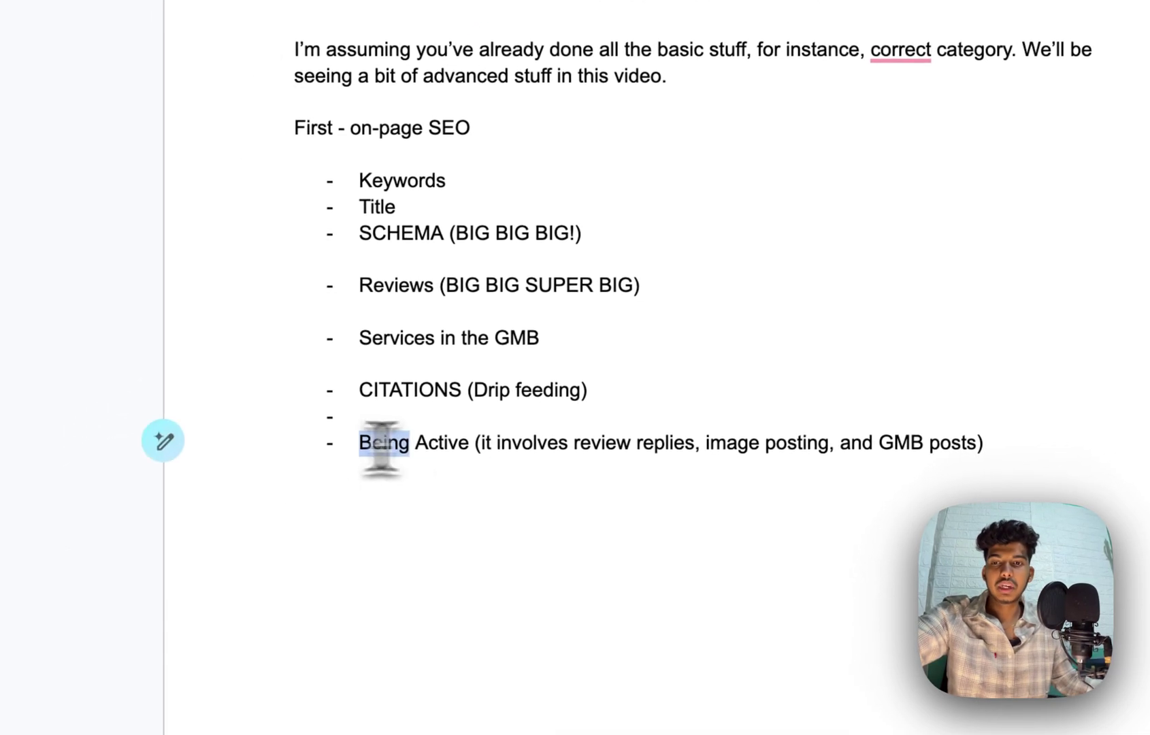
left_click_drag(381, 445, 500, 443)
left_click(498, 442)
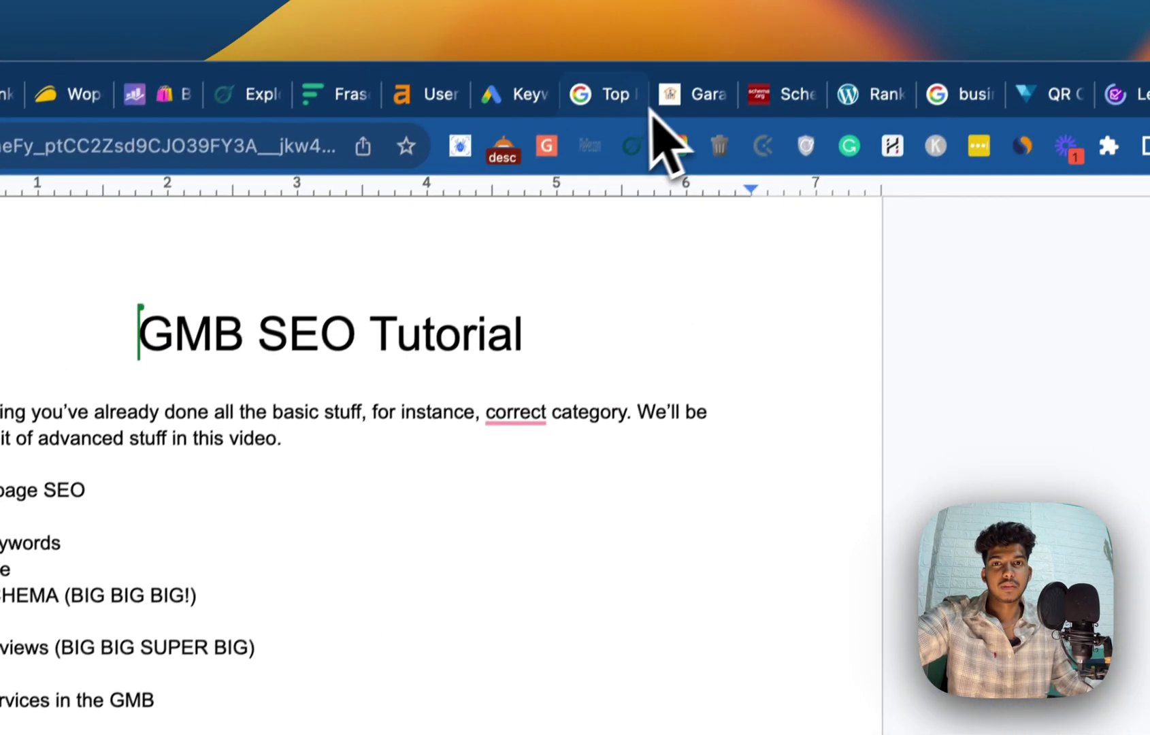
left_click(574, 113)
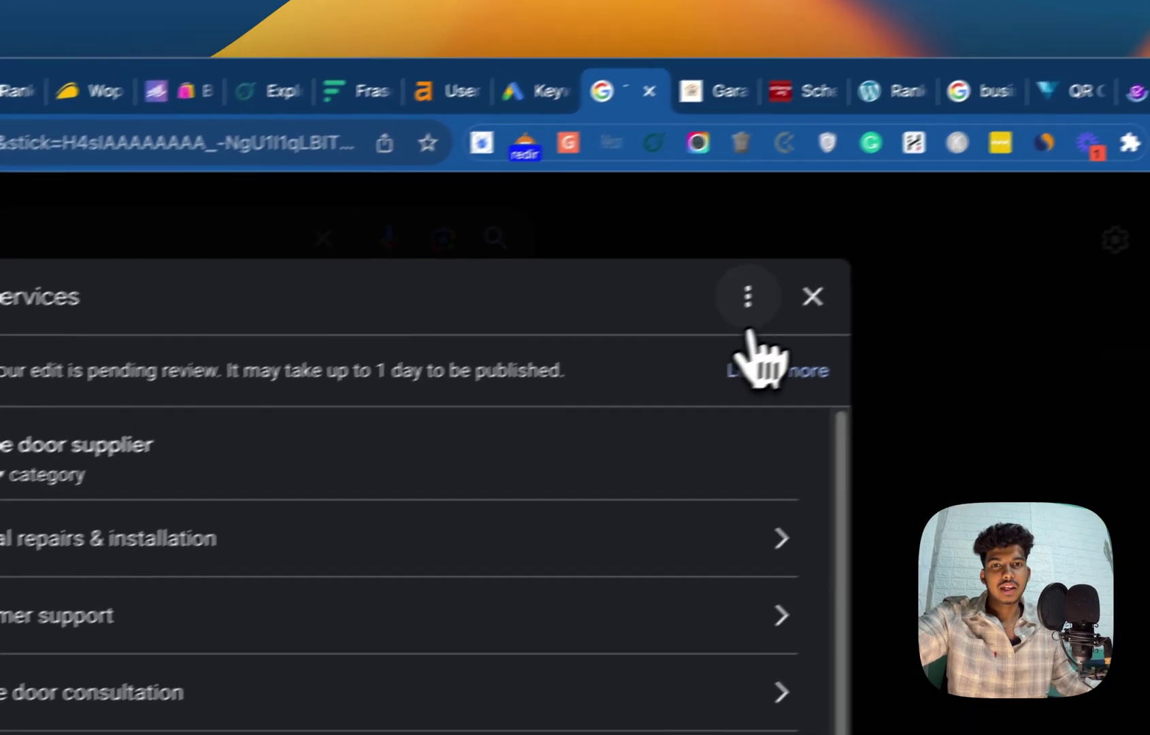
- Close the Services list to reveal the Top Fix Service Group management panel
left_click(860, 283)
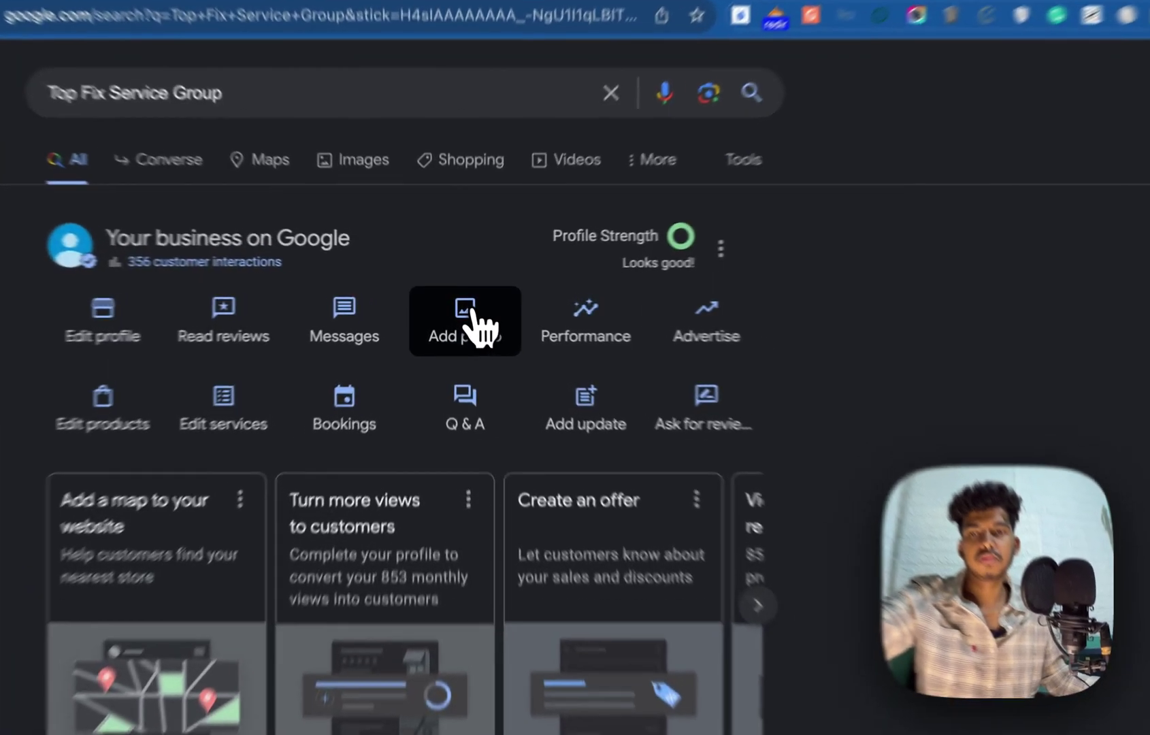
- Look at the Add photo options without adding one, then browse the 22 five-star reviews
left_click(466, 307)
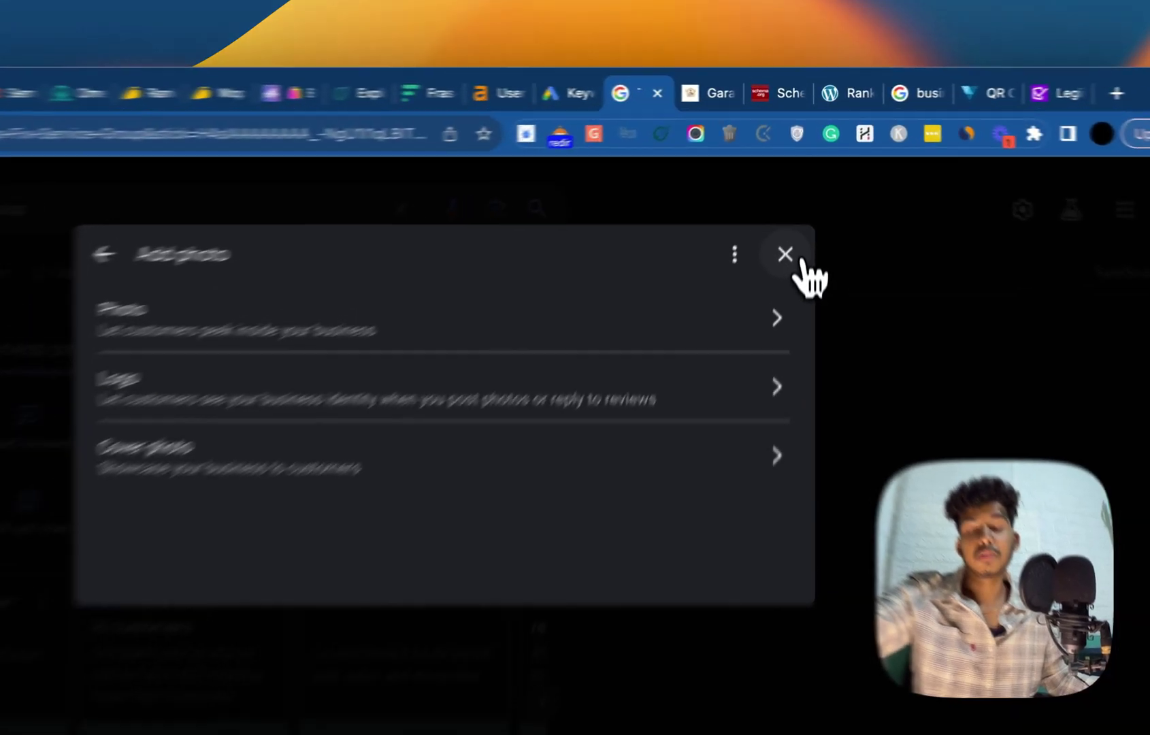
left_click(792, 198)
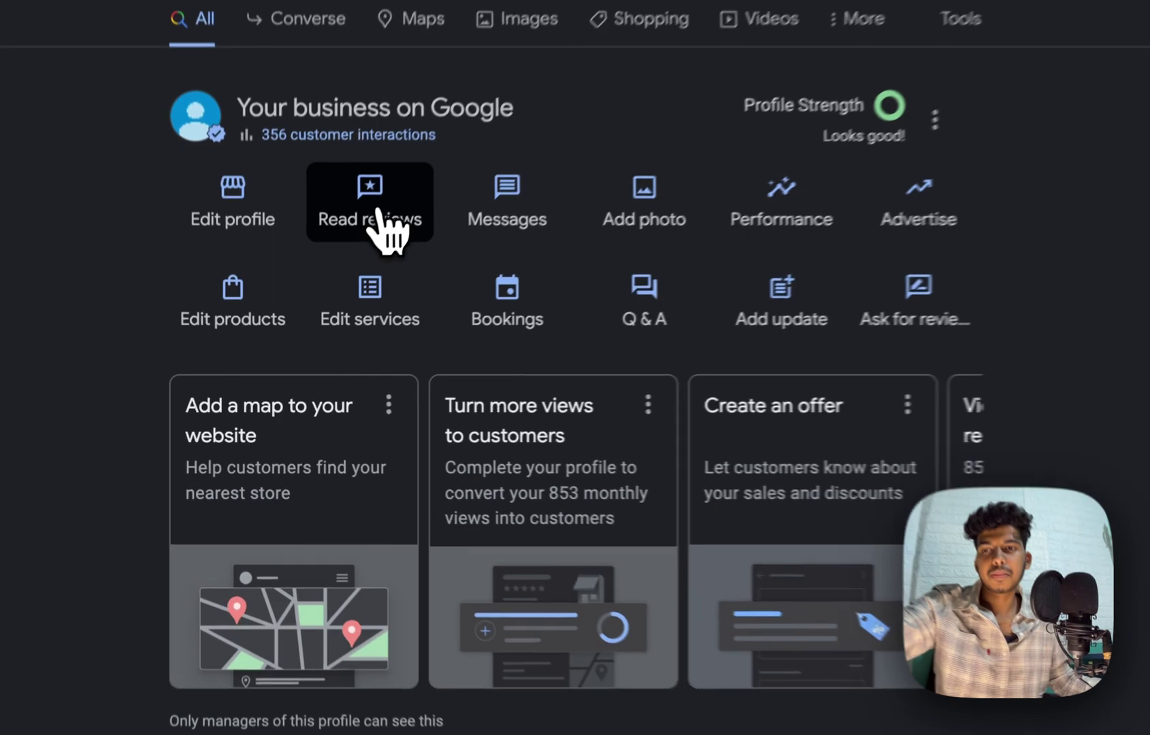
left_click(375, 213)
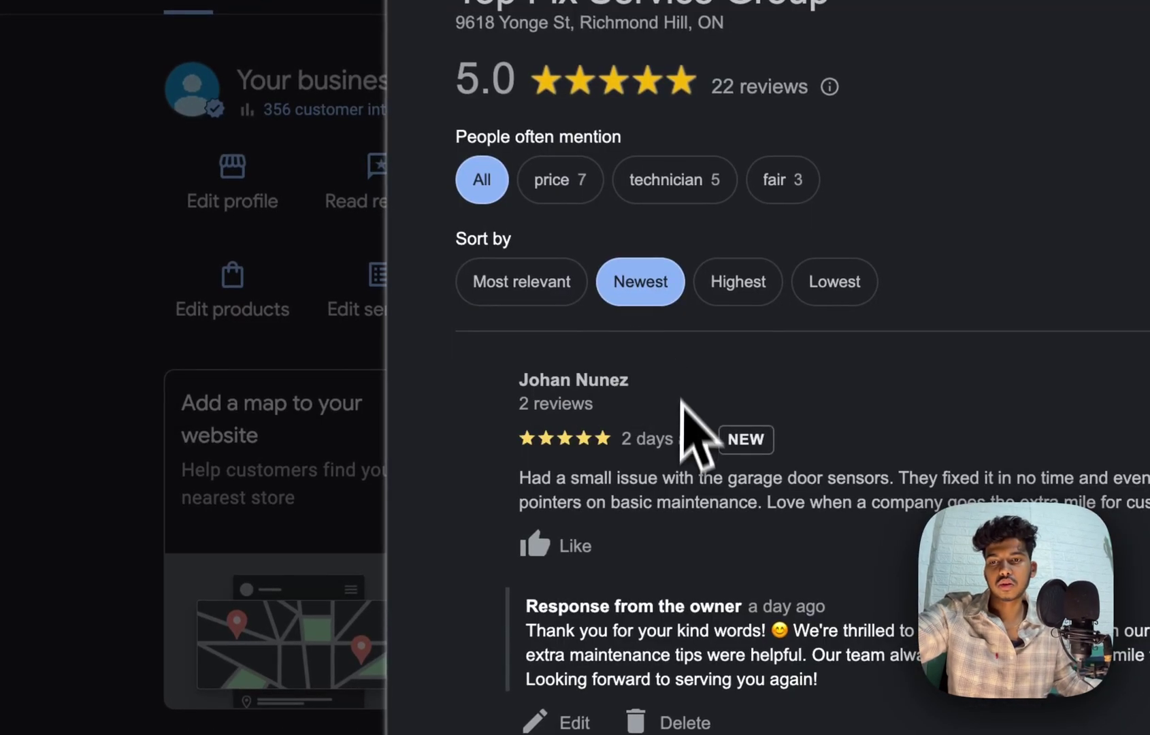
scroll(621, 551, "down", 8)
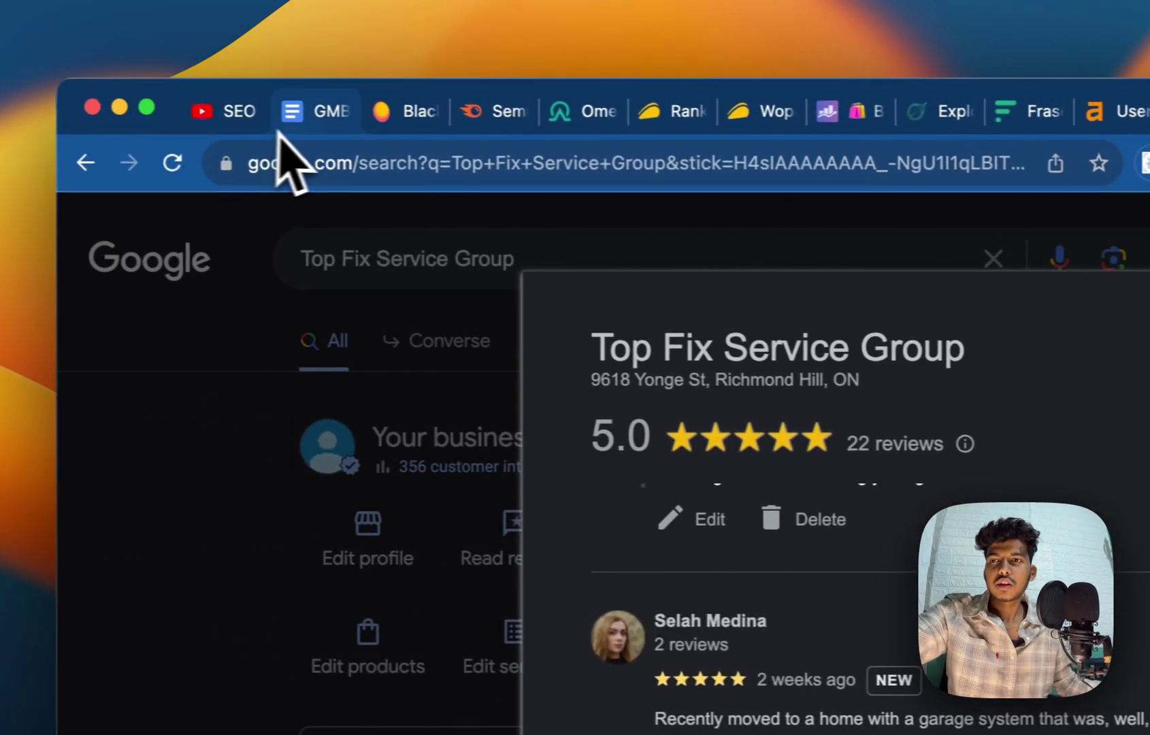
- Return to the GMB SEO Tutorial outline in Google Docs
left_click(286, 122)
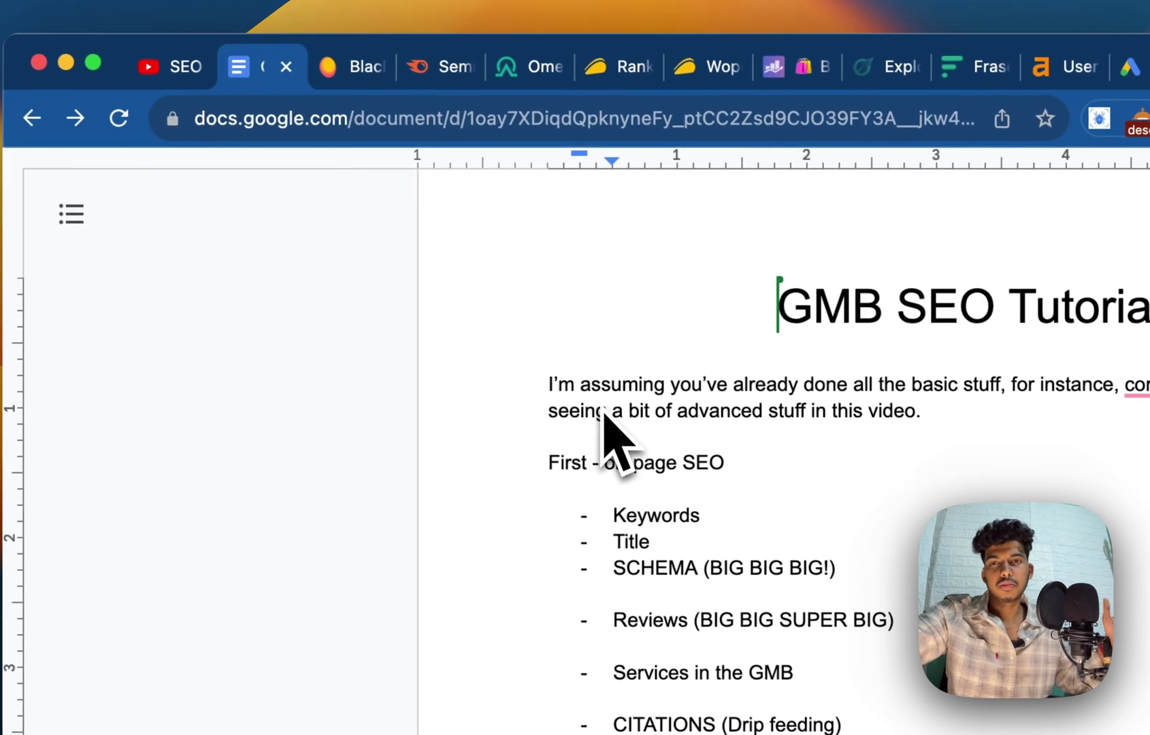